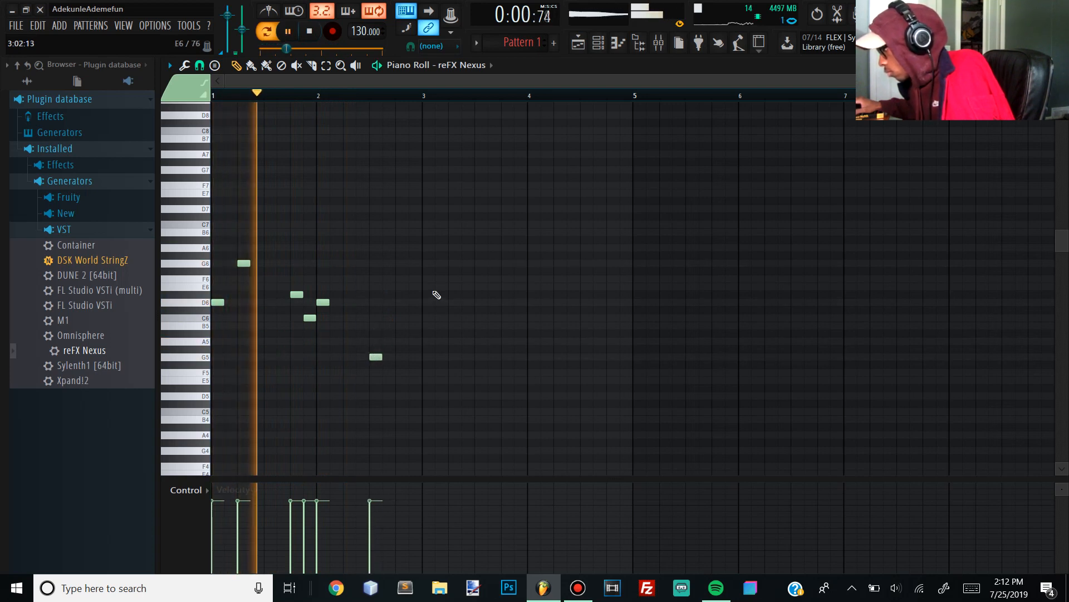
Step: Add a melody note on A5 at beat 4 of bar 2 and audition the pattern
{"action": "left_click", "coordinate": [396, 318]}
{"action": "key", "text": "space"}
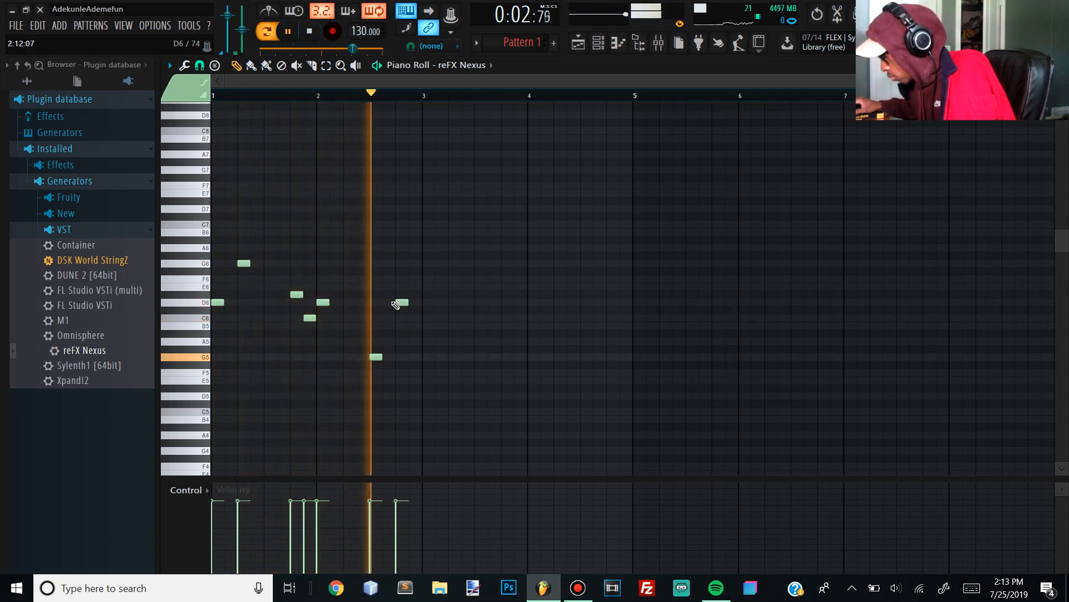
{"action": "key", "text": "space"}
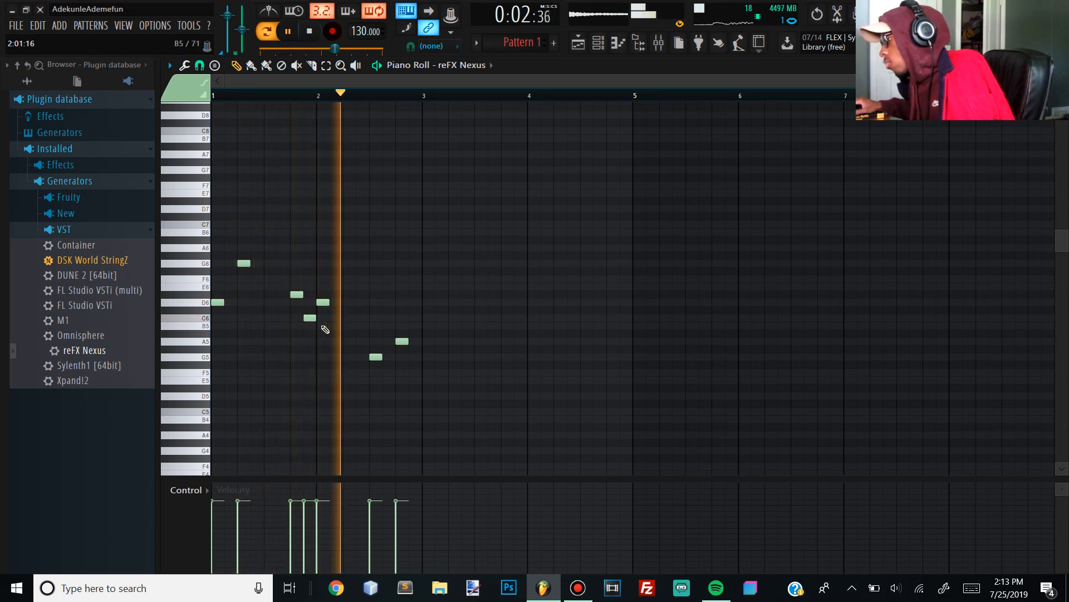
Step: Try raising the last two melody notes in bar 2 by an octave
{"action": "left_click_drag", "start_coordinate": [444, 372], "coordinate": [339, 330]}
{"action": "key", "text": "ctrl+Up"}
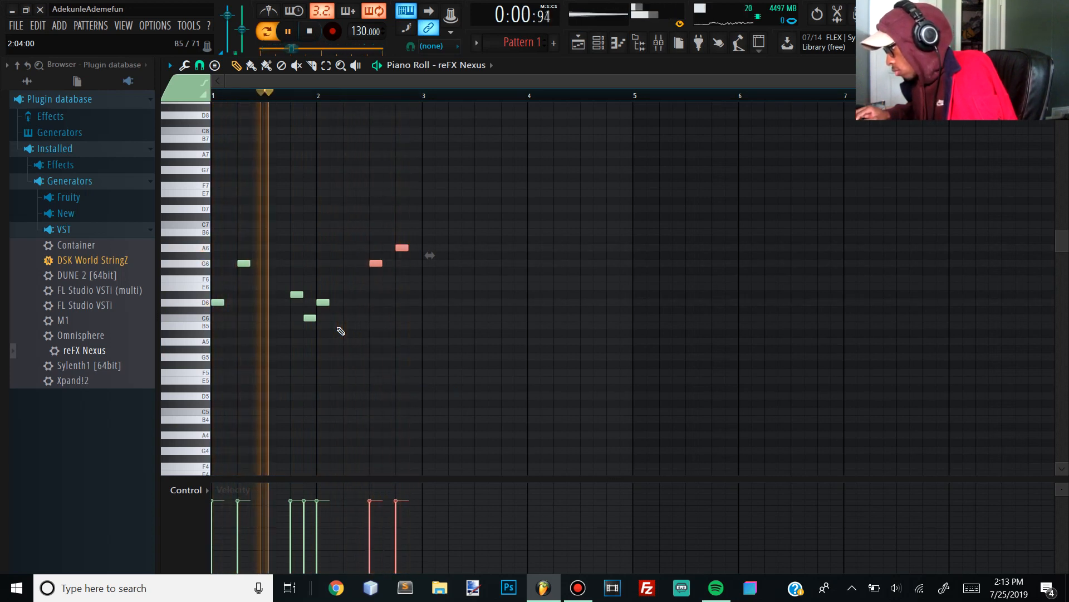
{"action": "key", "text": "ctrl+Down"}
{"action": "key", "text": "space"}
Step: Duplicate the two-bar melody into bars 3 and 4 and delete the last note of bar 2
{"action": "left_click_drag", "start_coordinate": [430, 392], "coordinate": [210, 252]}
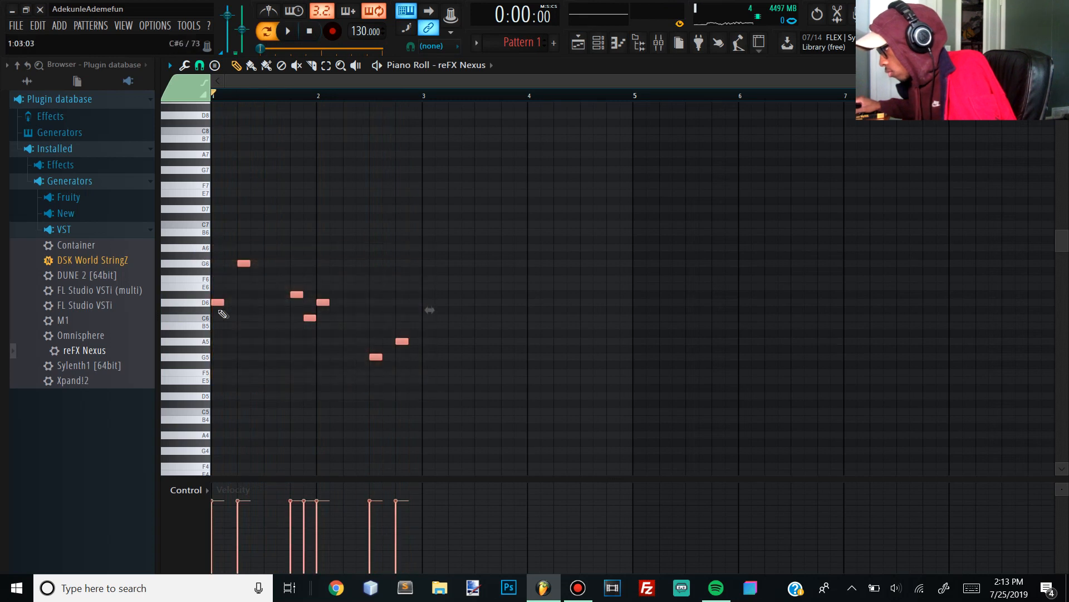
{"action": "key", "text": "shift+Right"}
{"action": "key", "text": "shift+Right"}
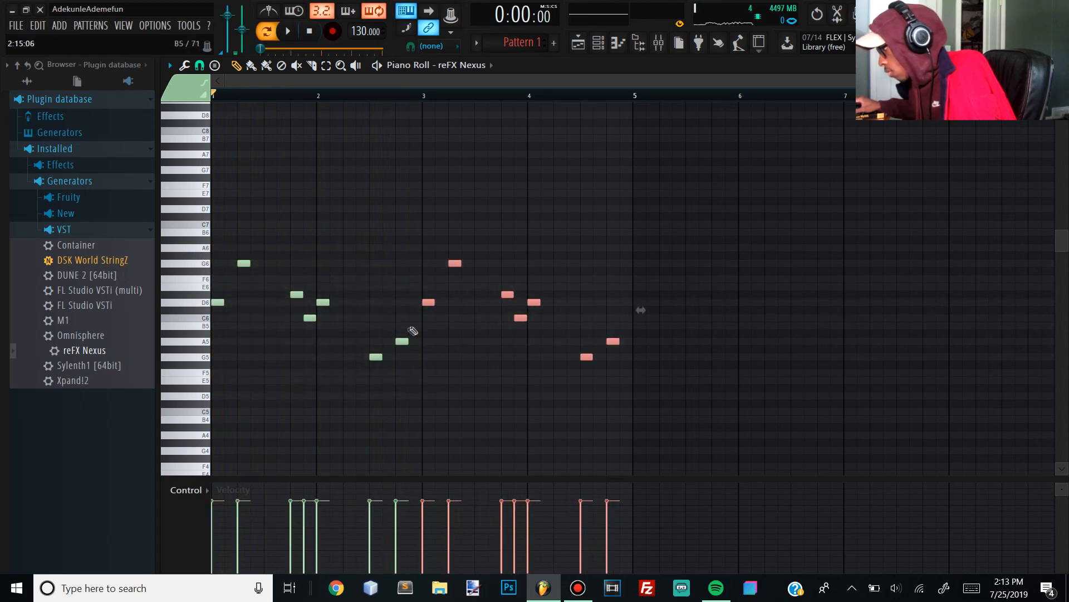
Step: Transpose the whole melody down three semitones and raise its last note in bar 4 to C6
{"action": "left_click_drag", "start_coordinate": [829, 462], "coordinate": [1, 52]}
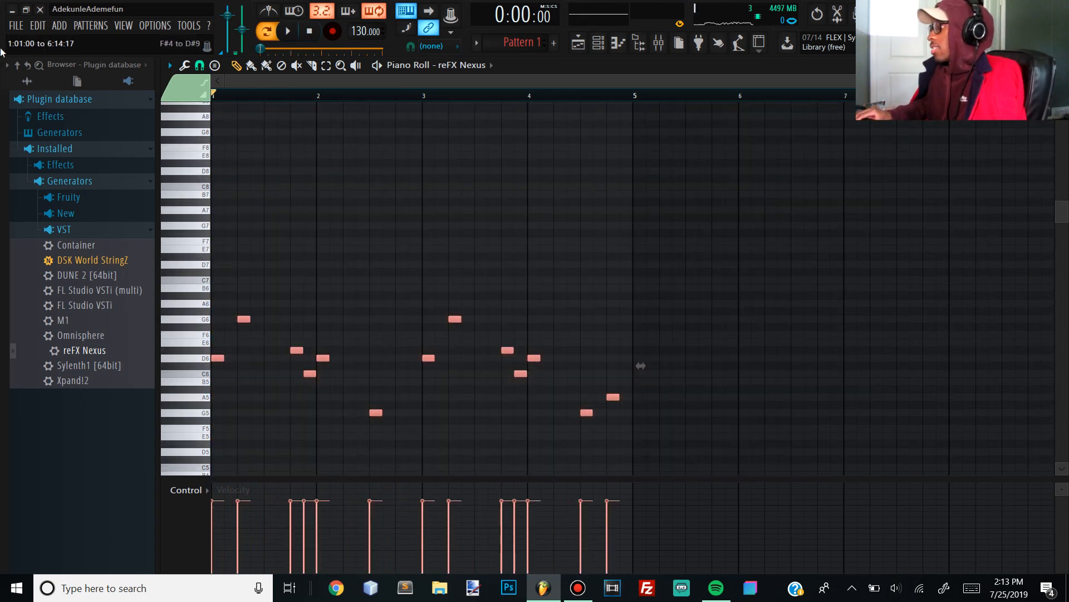
{"action": "key", "text": "space"}
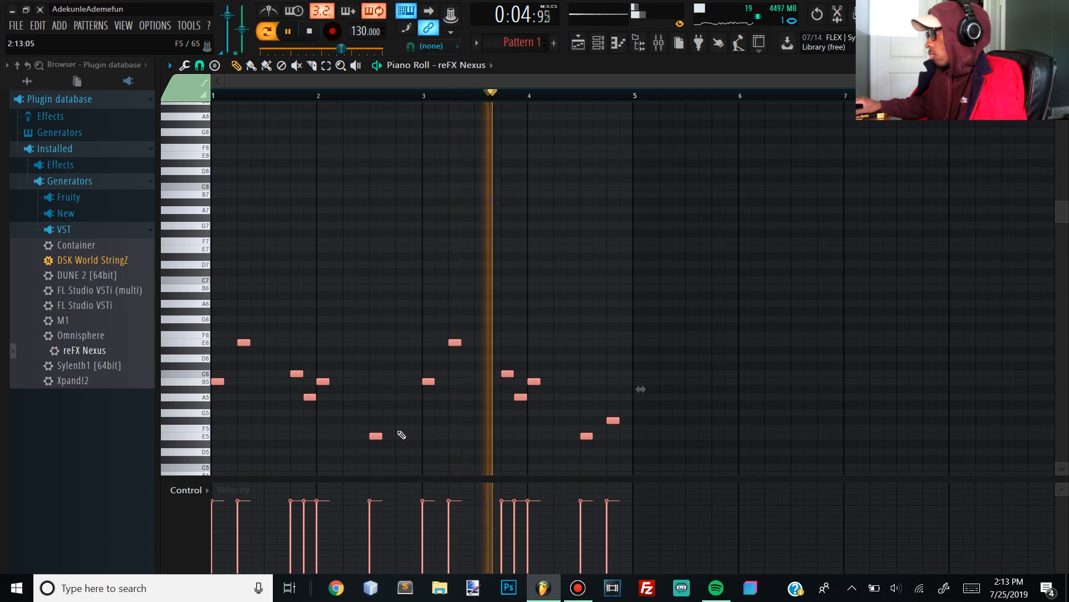
{"action": "left_click", "coordinate": [456, 437], "text": "ctrl"}
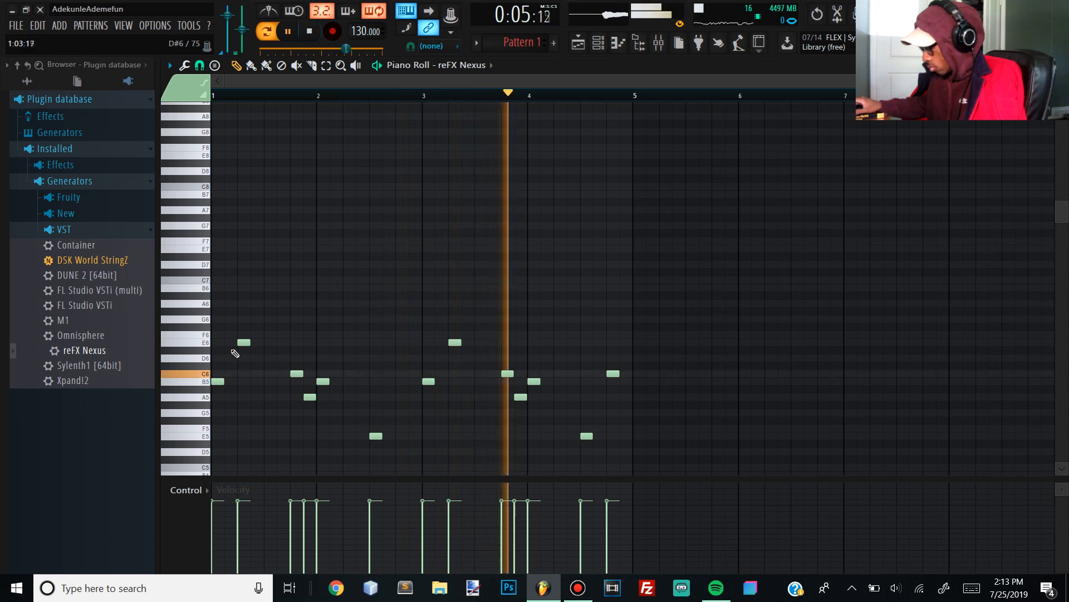
Step: Transpose the whole four-bar melody up two semitones and audition it
{"action": "scroll", "coordinate": [235, 351], "scroll_direction": "down", "scroll_amount": 5}
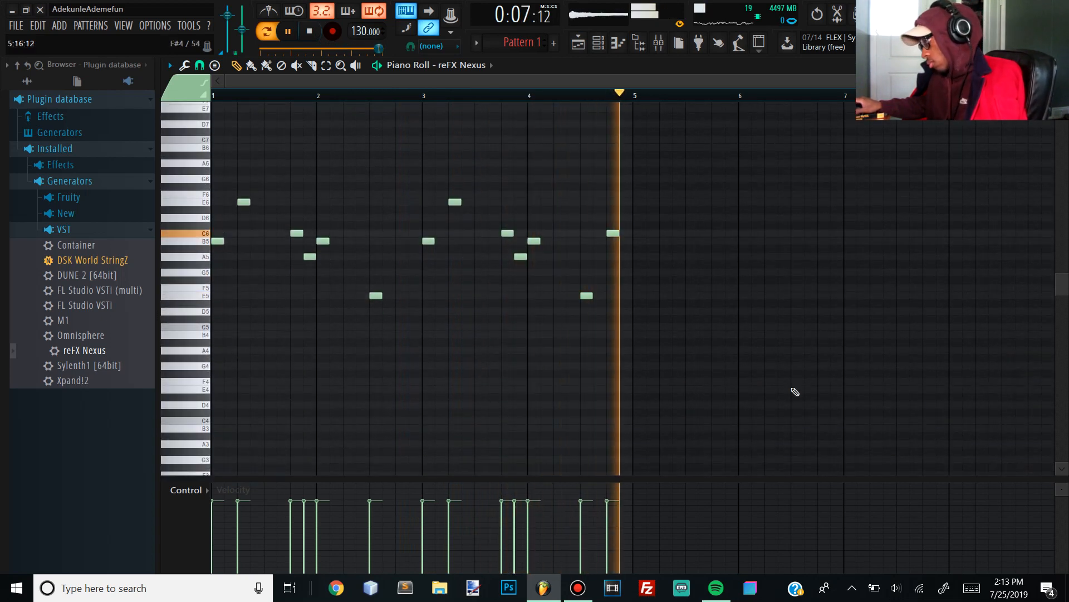
{"action": "key", "text": "space"}
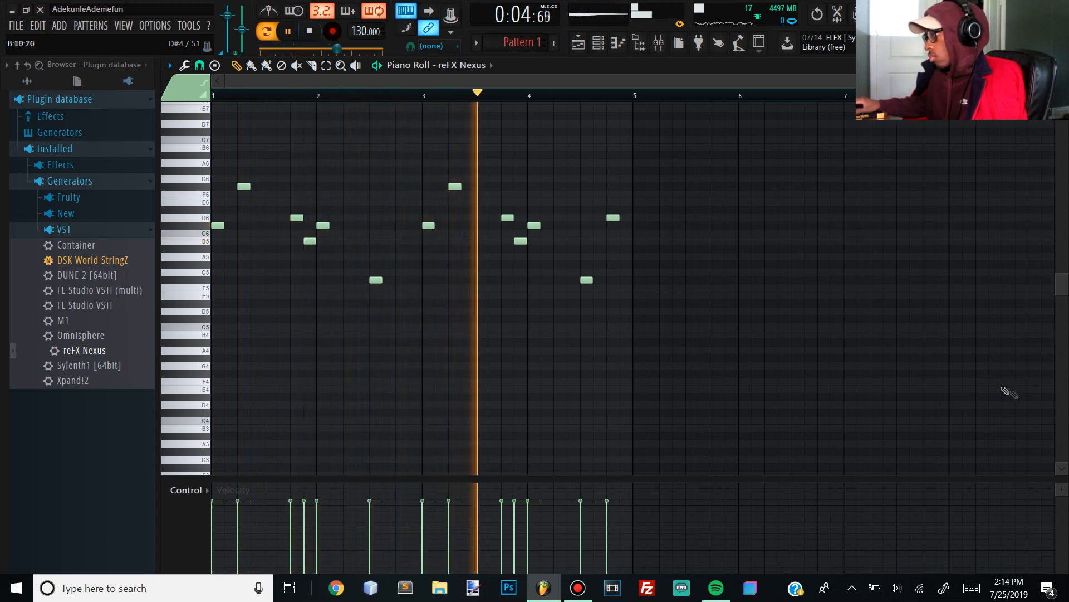
{"action": "key", "text": "space"}
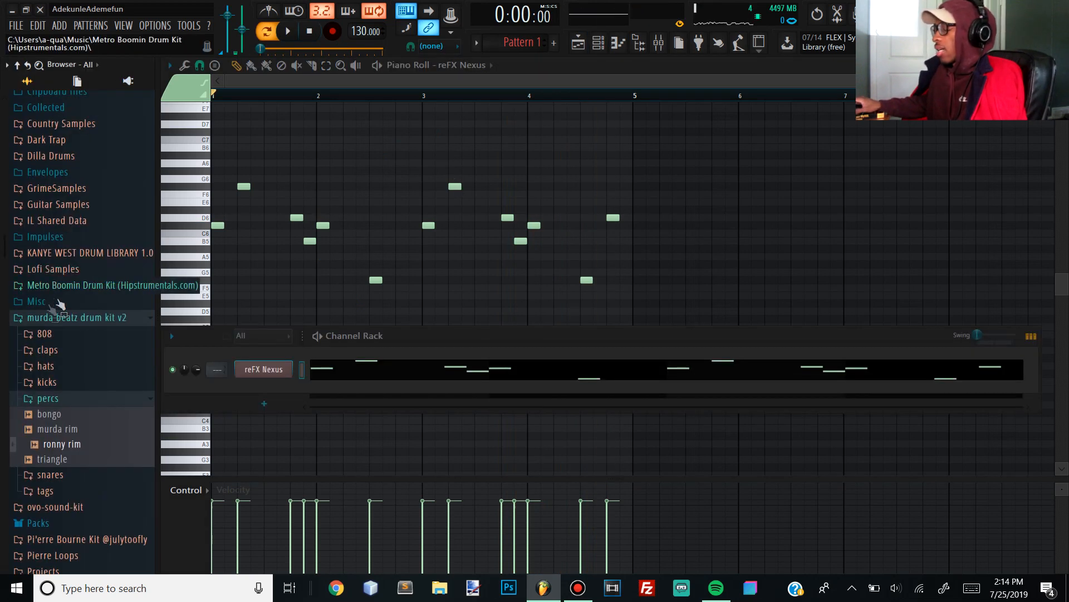
Step: Add the 808 1 (Zaytoven) sample from the Young Kico kit's 02 808s folder as a new channel
{"action": "scroll", "coordinate": [61, 341], "scroll_direction": "down", "scroll_amount": 10}
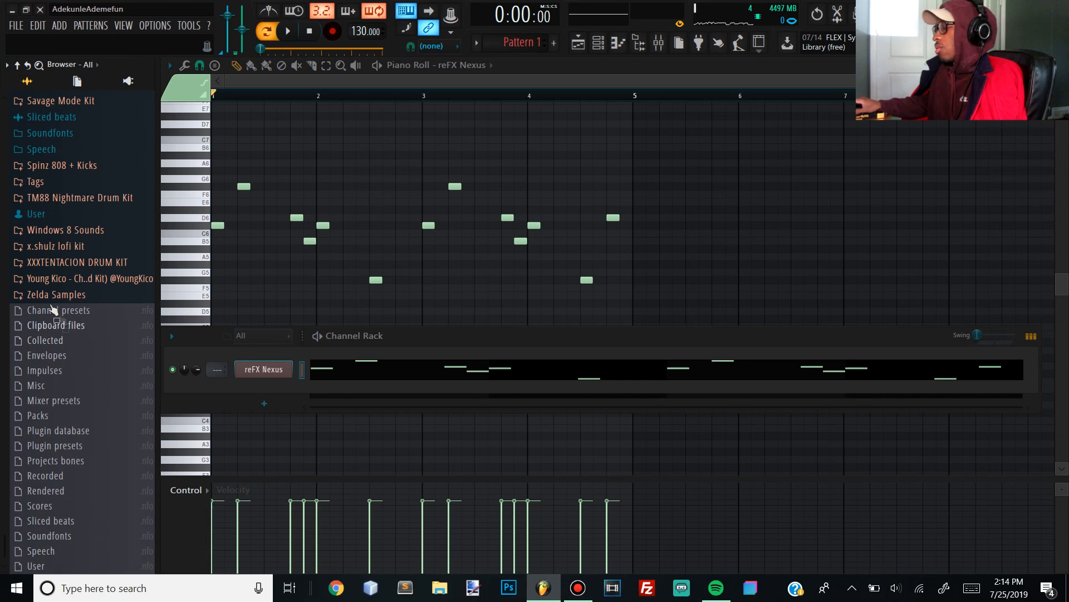
{"action": "left_click", "coordinate": [49, 278]}
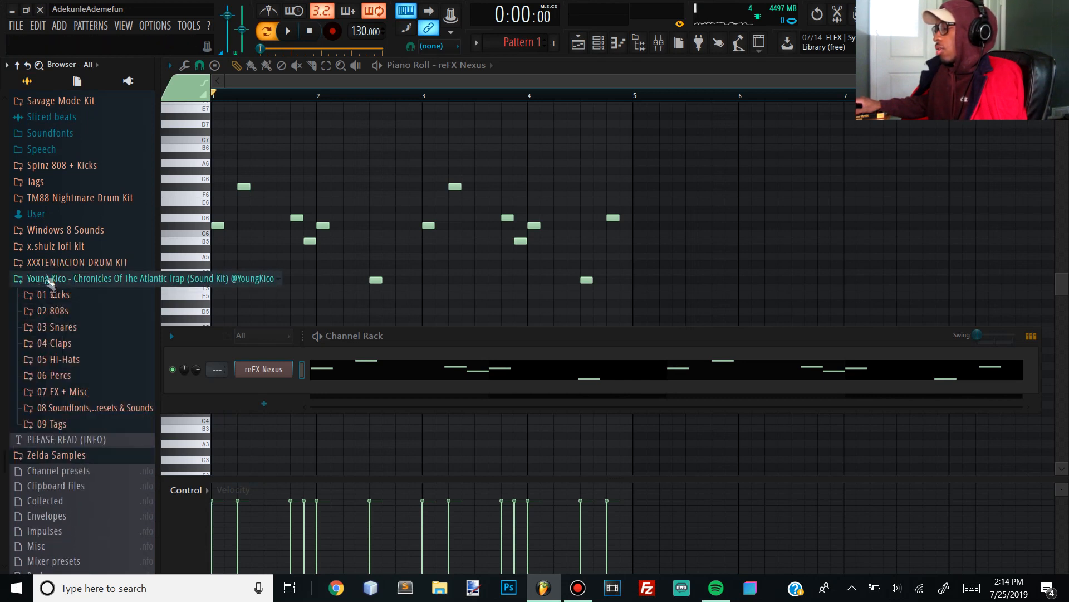
{"action": "left_click", "coordinate": [72, 314]}
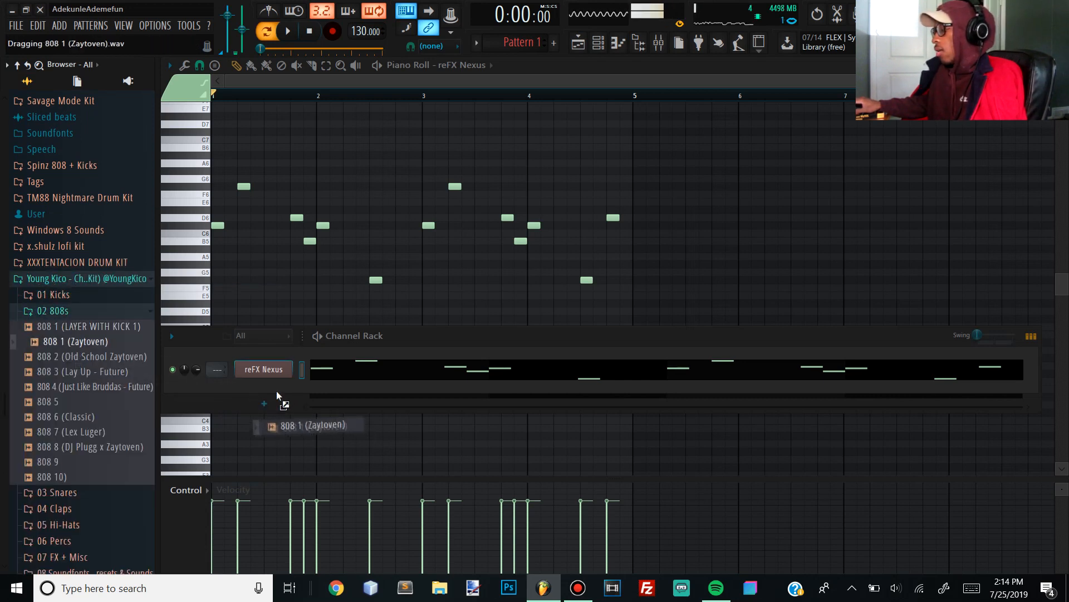
{"action": "left_click_drag", "start_coordinate": [277, 392], "coordinate": [277, 390]}
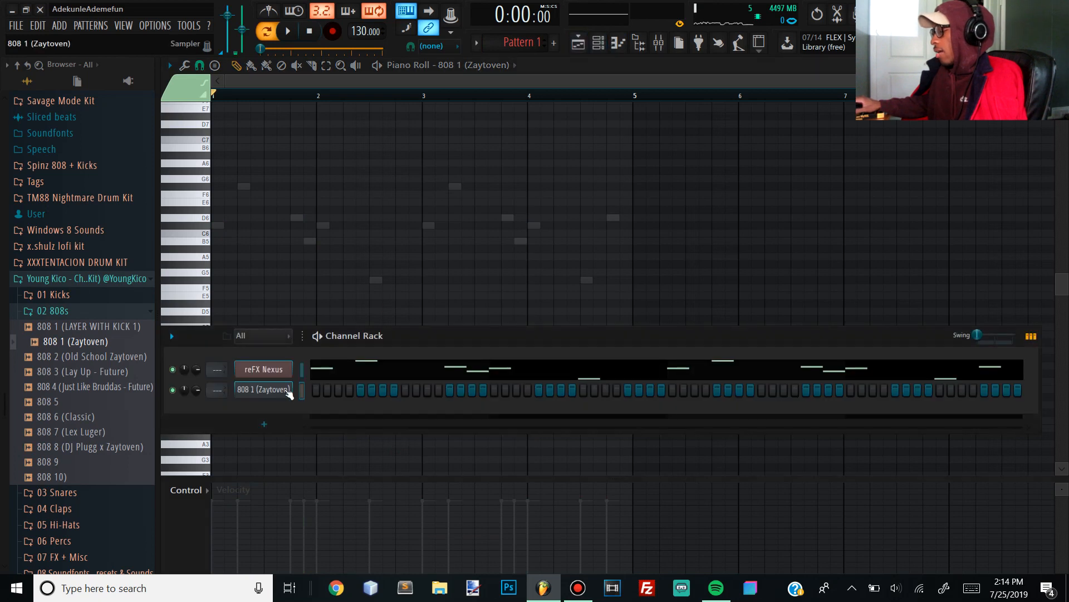
Step: Review the volume envelope settings of the 808 1 (Zaytoven) channel and close them
{"action": "left_click", "coordinate": [288, 392]}
{"action": "left_click", "coordinate": [306, 230]}
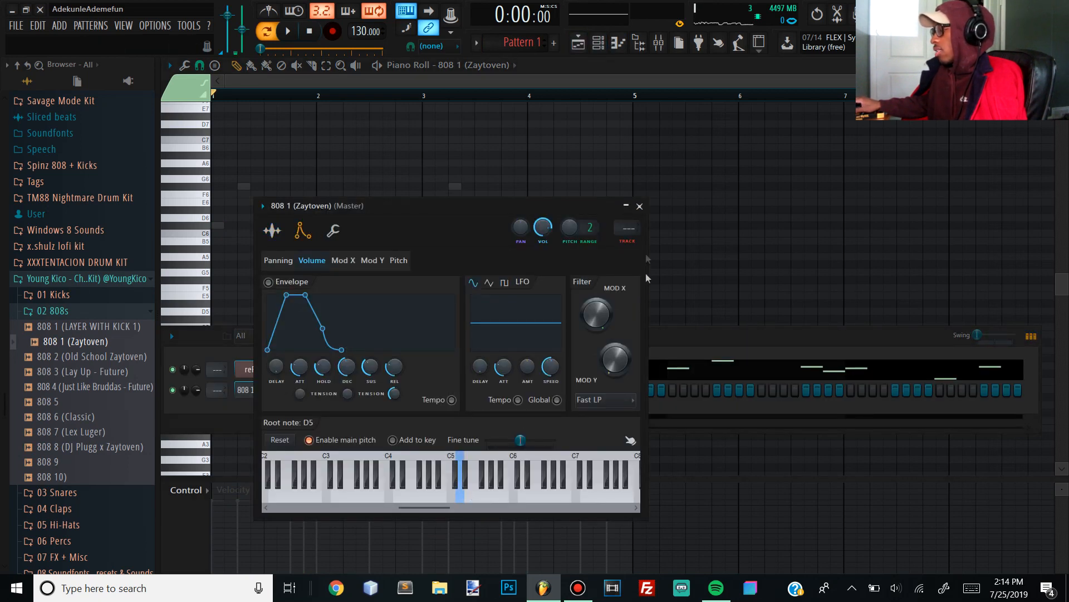
{"action": "left_click", "coordinate": [639, 206]}
Step: Place an 808 note on F#6 at the start of bar 1 and lengthen it to half a bar
{"action": "left_click", "coordinate": [219, 185]}
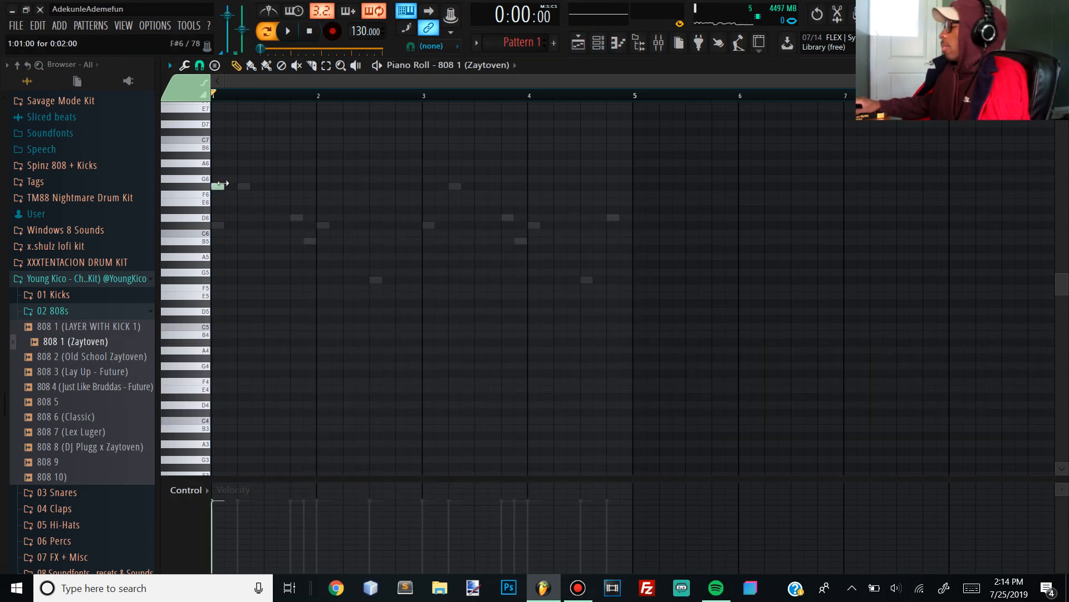
{"action": "key", "text": "space"}
{"action": "left_click_drag", "start_coordinate": [222, 186], "coordinate": [258, 185]}
{"action": "key", "text": "space"}
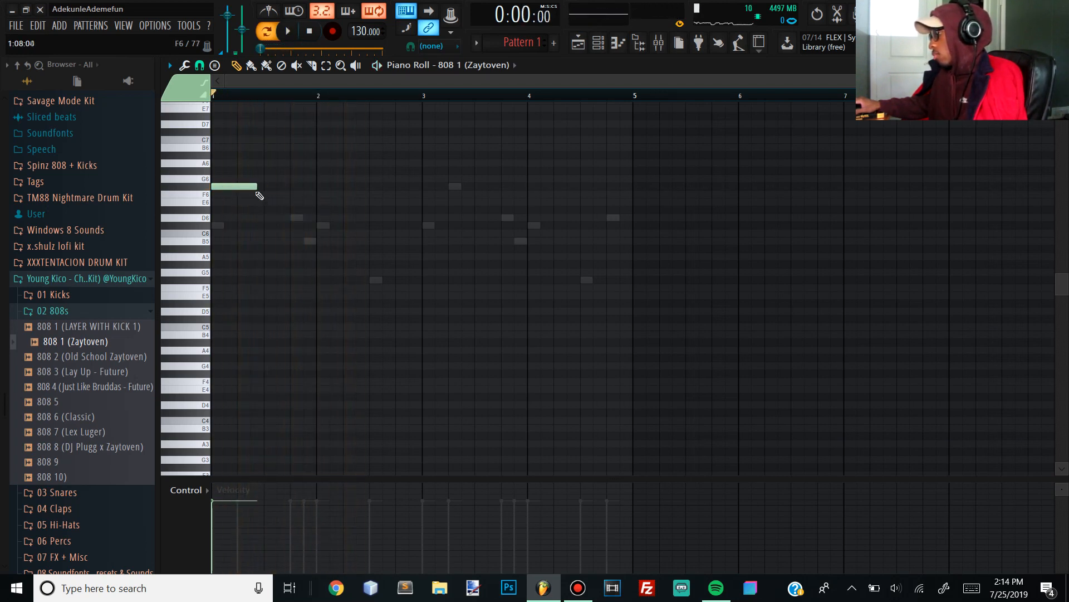
{"action": "left_click_drag", "start_coordinate": [265, 187], "coordinate": [258, 188]}
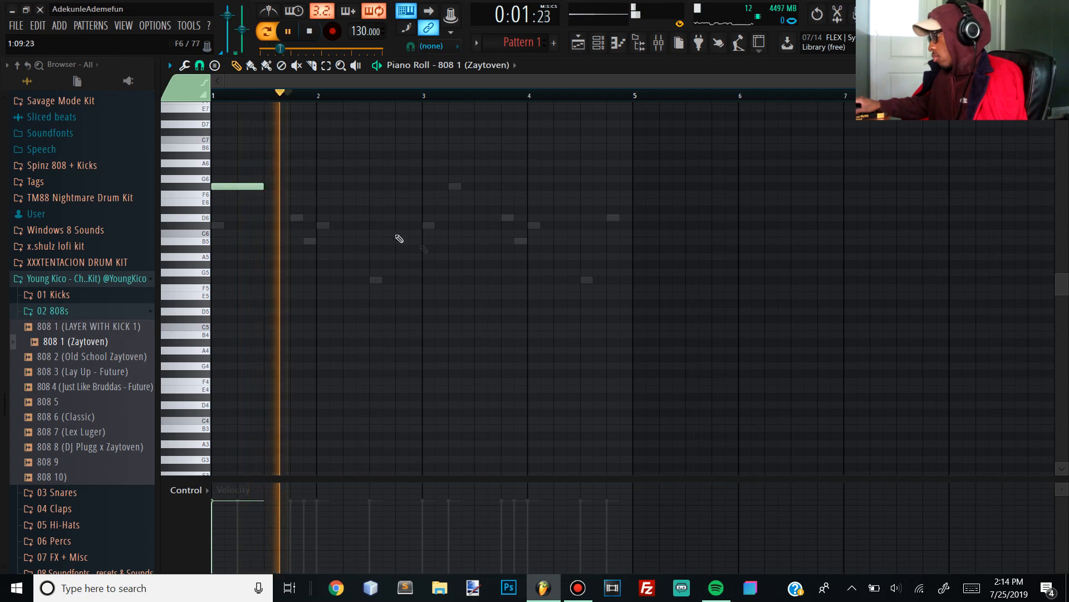
{"action": "key", "text": "space"}
Step: Add half-bar 808 notes on F#5 and B5 at beat 3 of bar 2, and lower the bar 1 note to F#5
{"action": "left_click", "coordinate": [365, 257]}
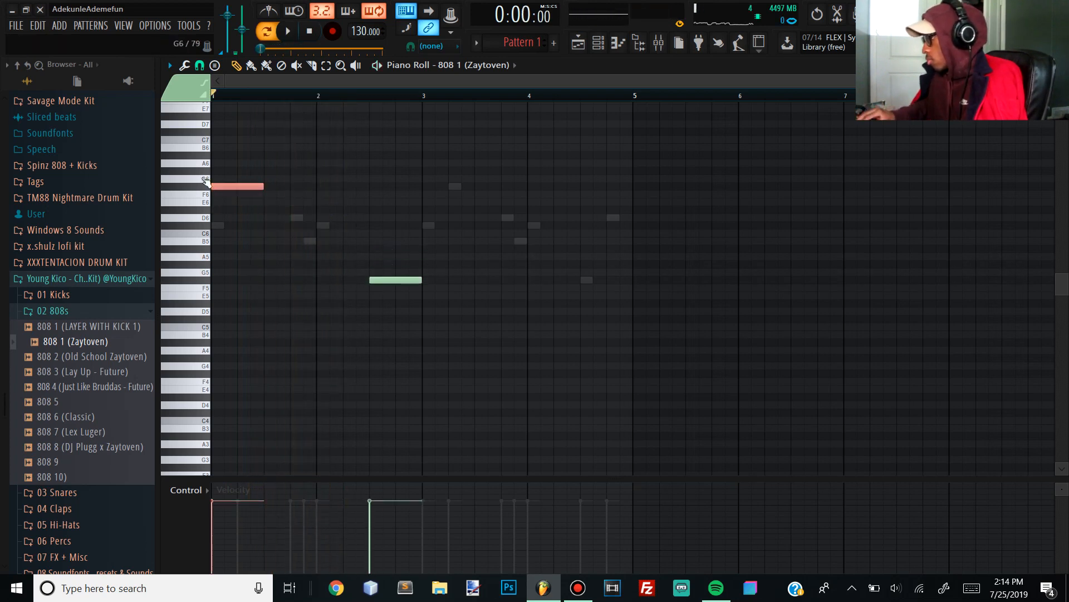
{"action": "key", "text": "ctrl+Down"}
{"action": "key", "text": "space"}
{"action": "scroll", "coordinate": [208, 183], "scroll_direction": "up", "scroll_amount": 1}
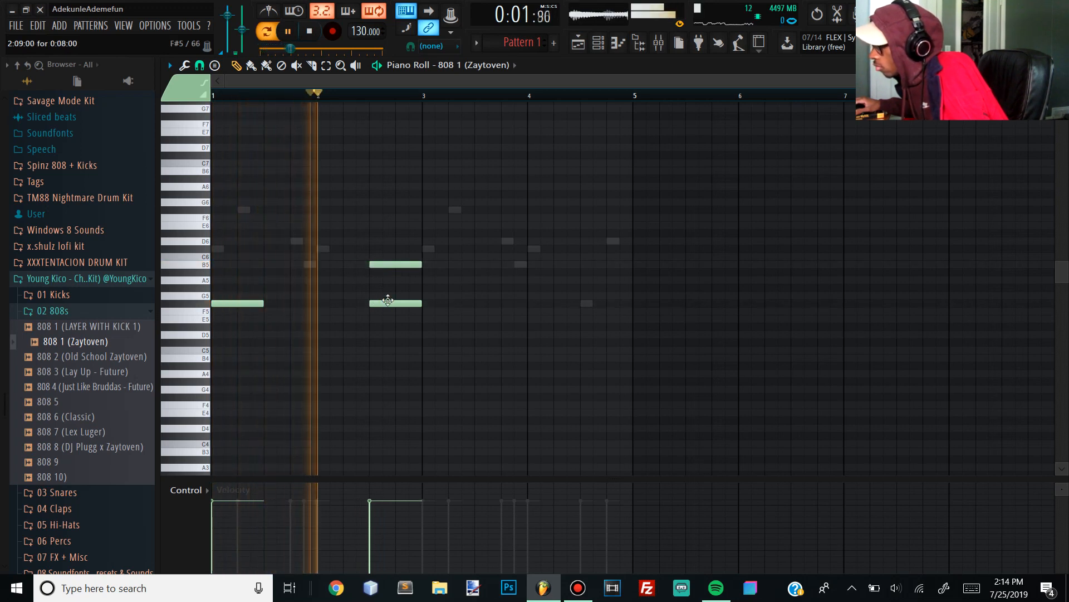
Step: Delete the F#5 note in bar 2 and place a half-bar F#5 note at the start of bar 3
{"action": "right_click", "coordinate": [416, 304]}
{"action": "key", "text": "space"}
{"action": "left_click_drag", "start_coordinate": [430, 301], "coordinate": [424, 301]}
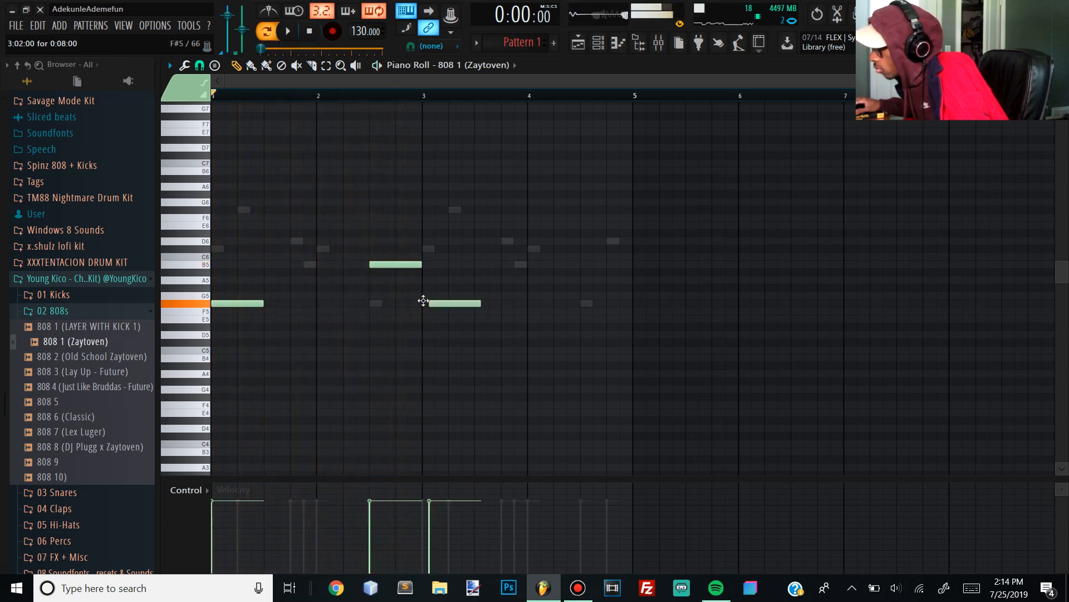
Step: Open the 808 1 (Zaytoven) channel's options in the Channel Rack and return to its piano roll
{"action": "left_click", "coordinate": [659, 42]}
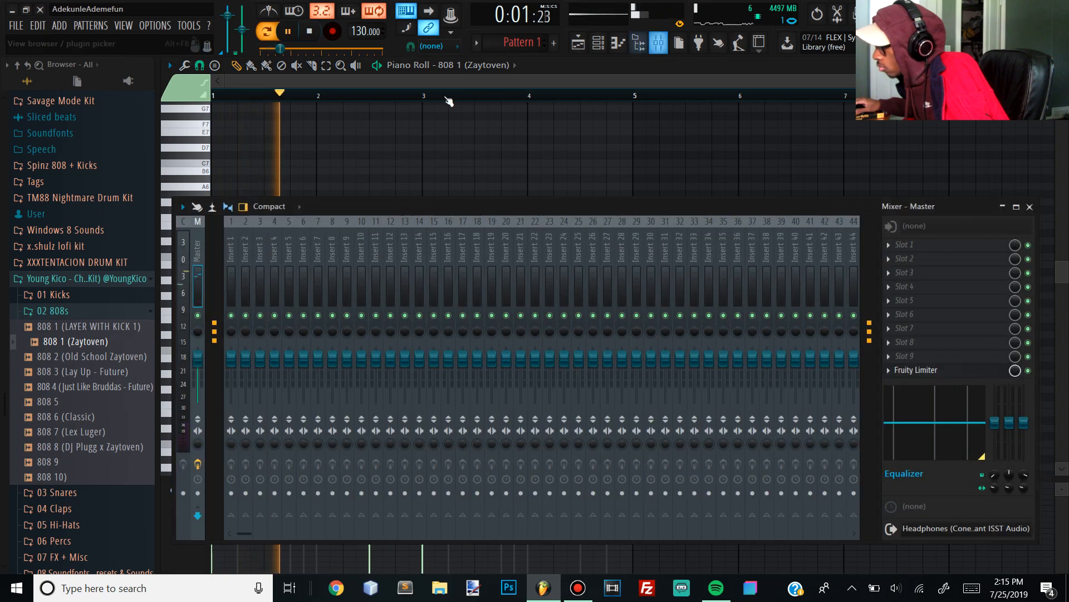
{"action": "left_click", "coordinate": [605, 45]}
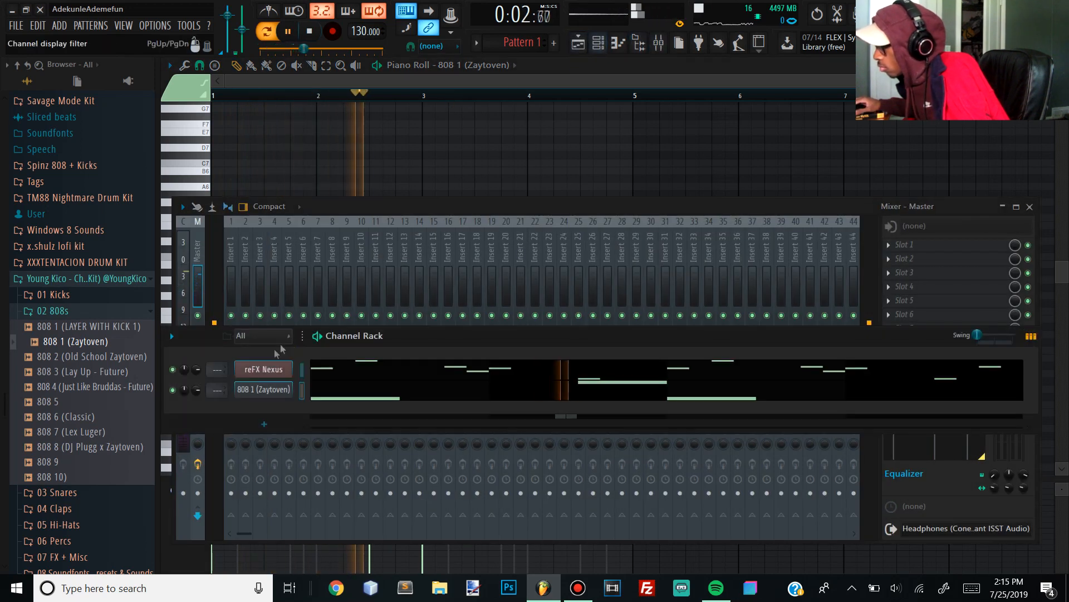
{"action": "right_click", "coordinate": [273, 395]}
{"action": "left_click", "coordinate": [316, 464]}
{"action": "left_click", "coordinate": [557, 80]}
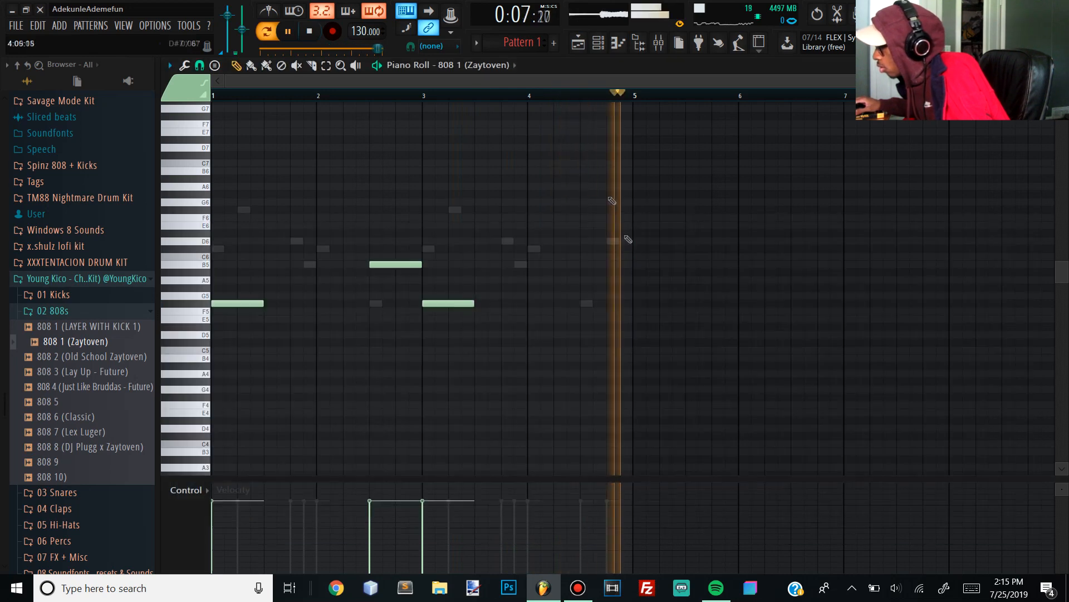
Step: Add half-bar 808 notes on B5 at beat 3 of bar 4 and on F#5 at beat 4 of bar 1
{"action": "left_click", "coordinate": [586, 265]}
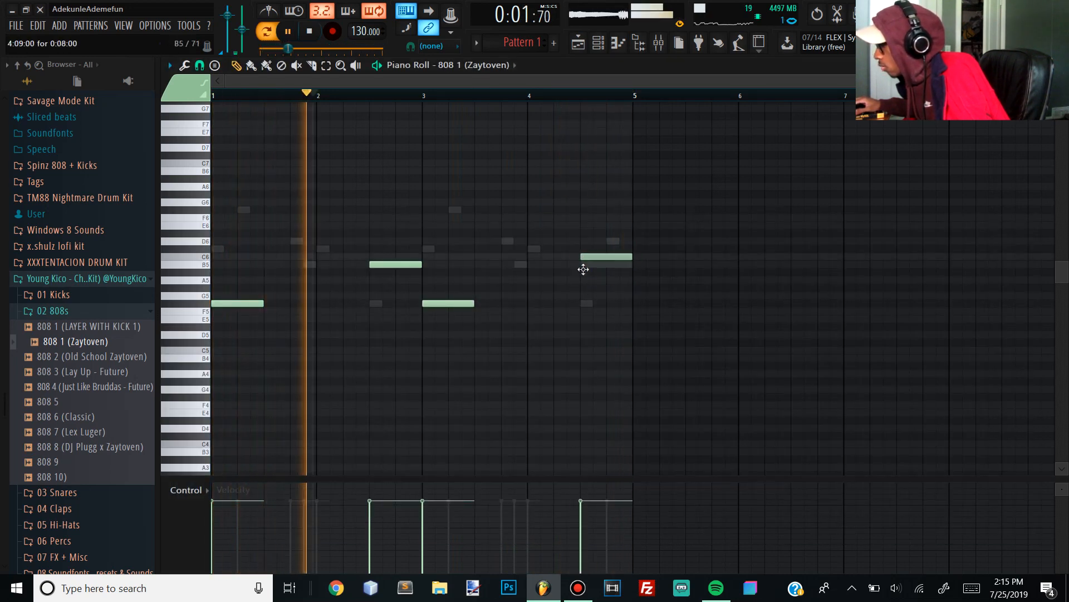
{"action": "left_click", "coordinate": [301, 310]}
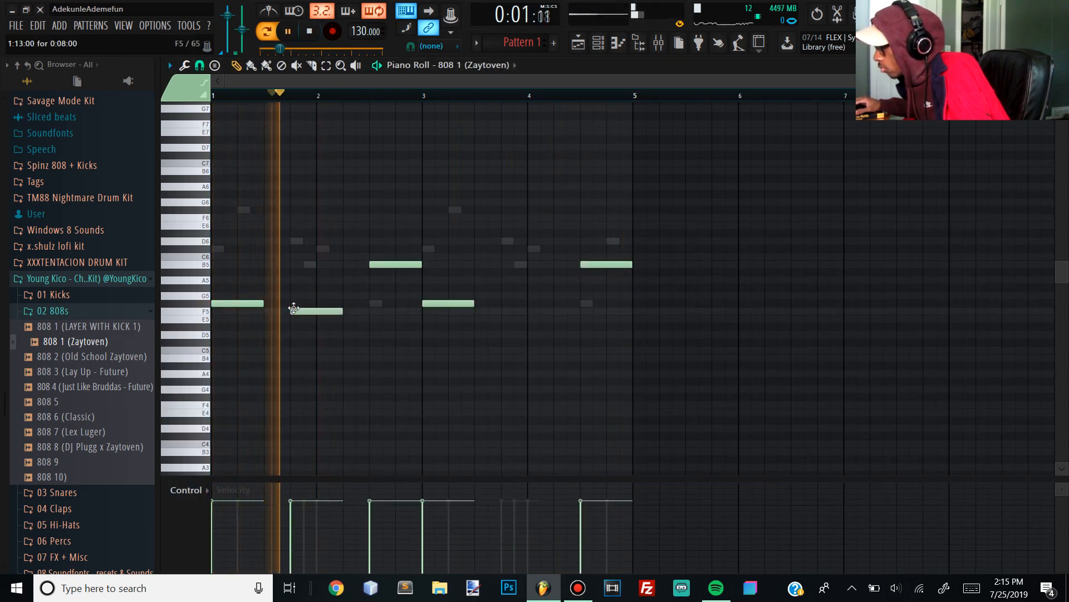
{"action": "key", "text": "space"}
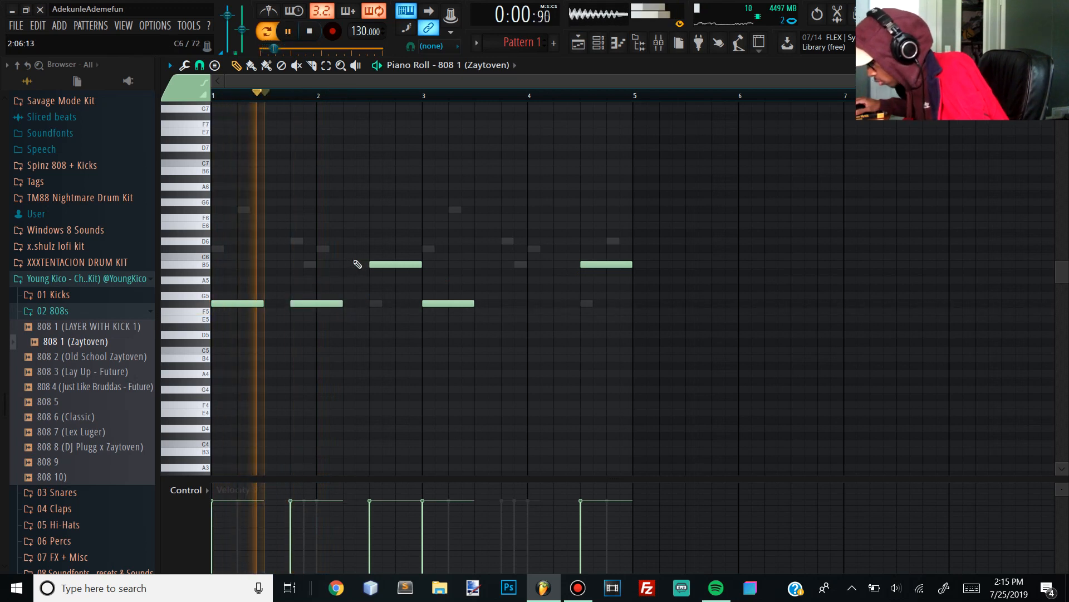
Step: Move the B5 note in bar 2 to beat 2 and shorten it to six steps
{"action": "key", "text": "space"}
{"action": "key", "text": "space"}
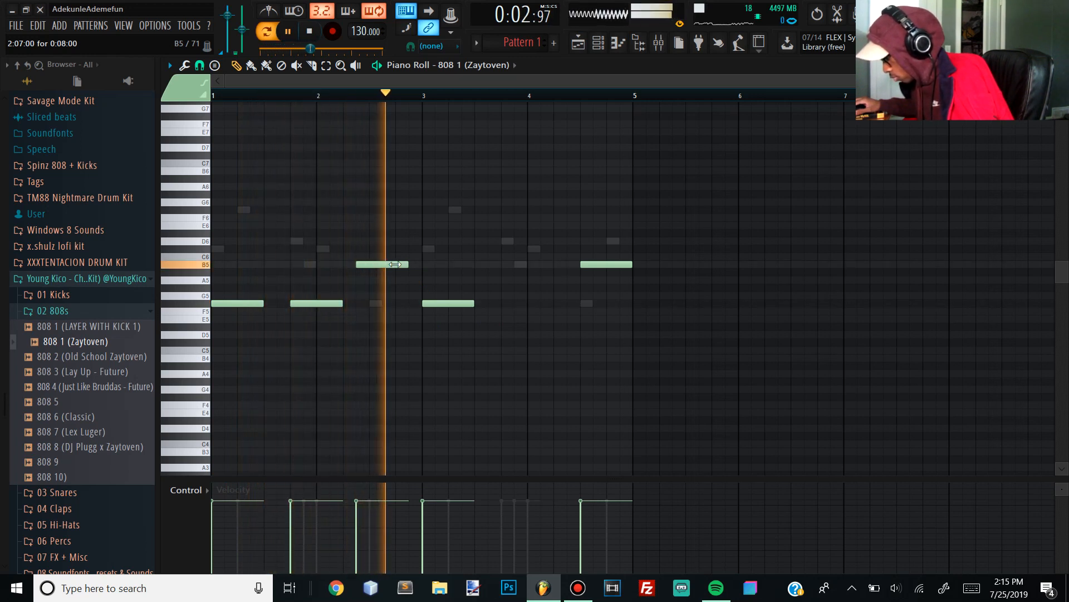
{"action": "left_click_drag", "start_coordinate": [368, 263], "coordinate": [361, 263]}
{"action": "key", "text": "space"}
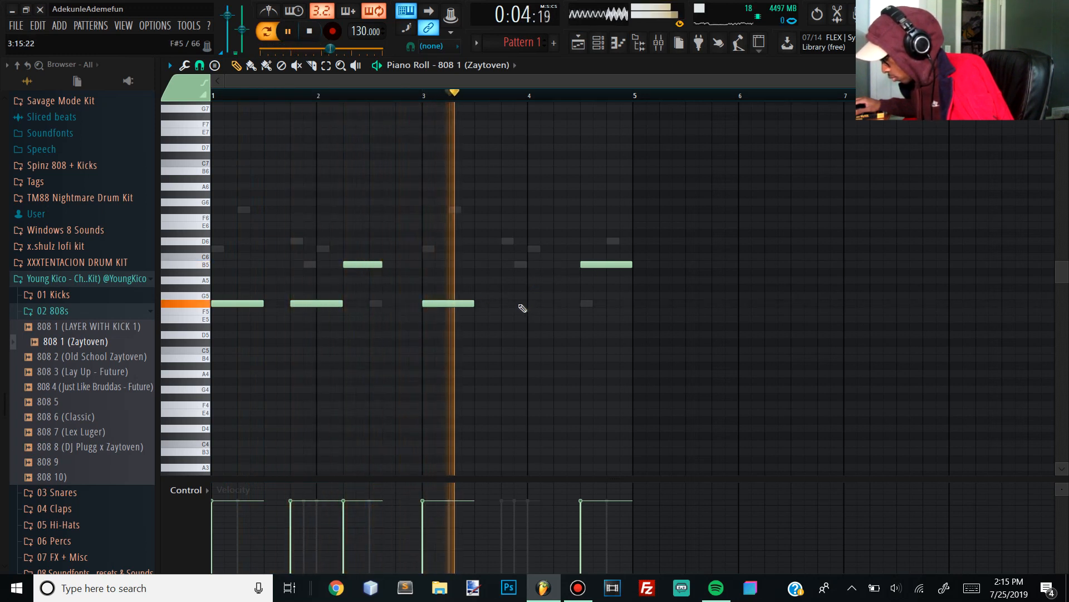
Step: Add a six-step F#5 note at beat 4 of bar 3 and replace bar 4's note with two three-step B5 notes
{"action": "left_click", "coordinate": [504, 303]}
{"action": "key", "text": "space"}
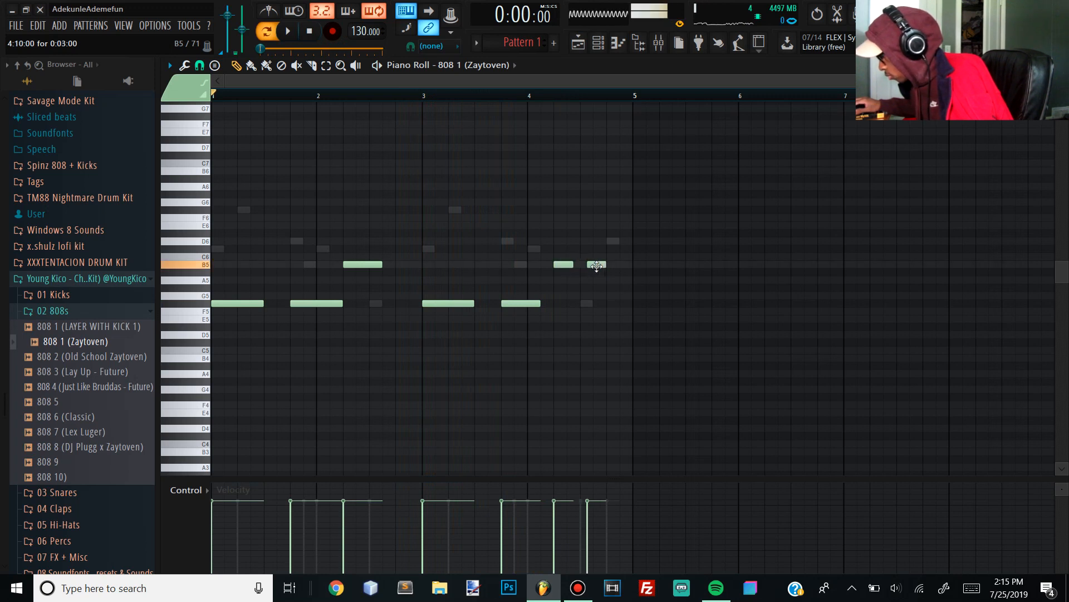
{"action": "key", "text": "space"}
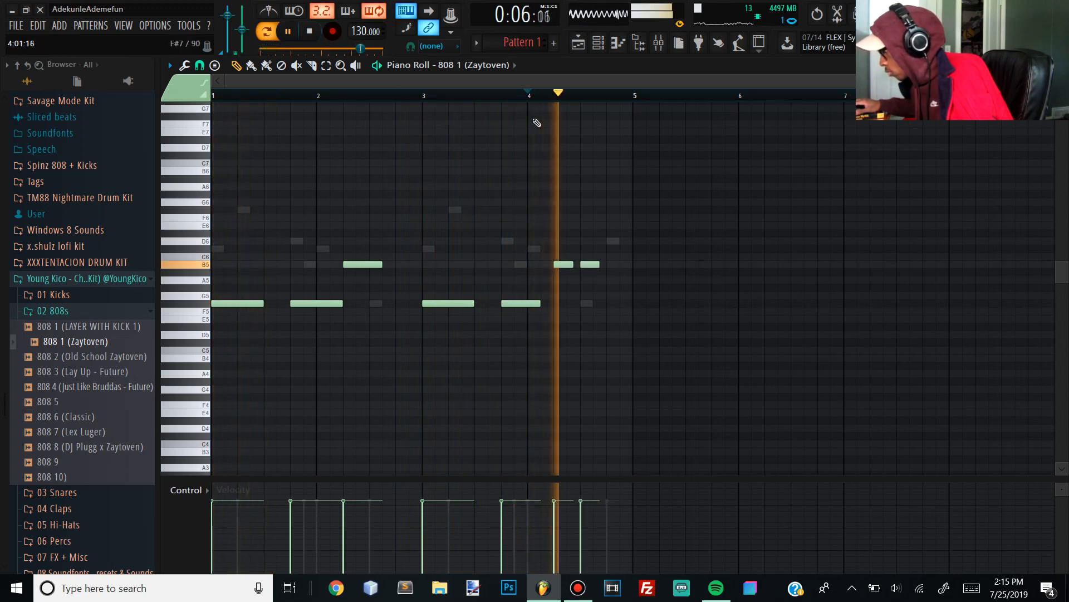
Step: Move the second B5 note in bar 4 to step 11 and shorten the F#5 note at bar 3's beat 4 to four steps
{"action": "key", "text": "space"}
{"action": "left_click_drag", "start_coordinate": [595, 265], "coordinate": [596, 266]}
{"action": "key", "text": "space"}
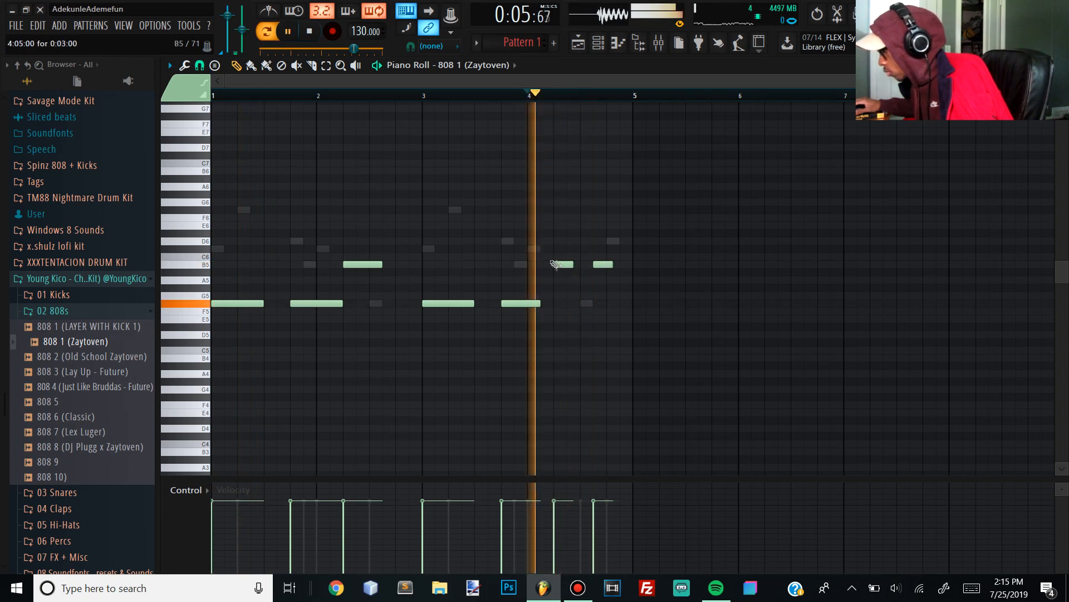
{"action": "key", "text": "space"}
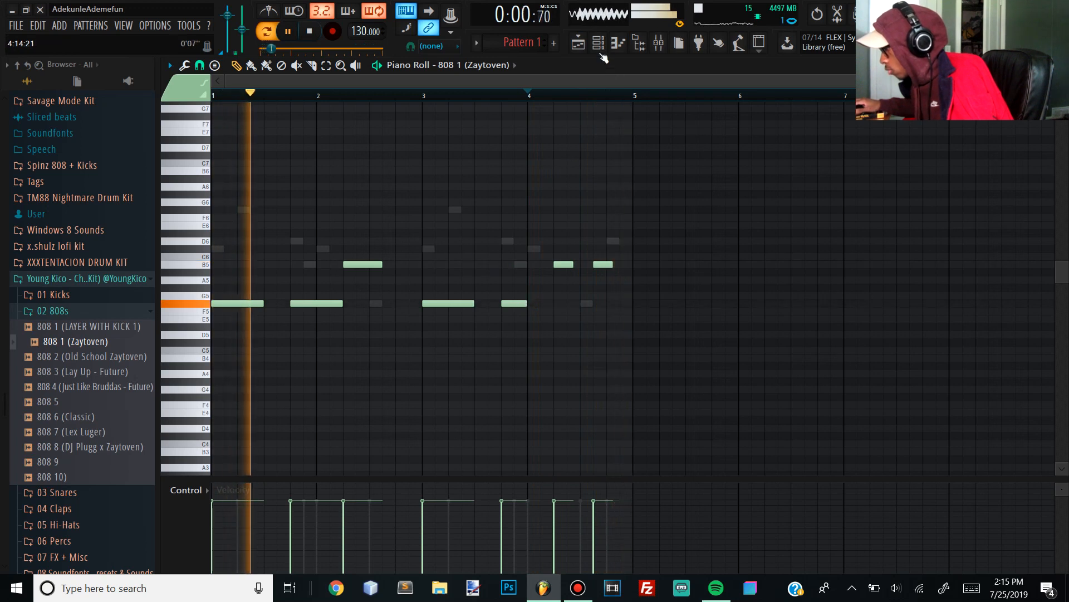
Step: Route the 808 1 (Zaytoven) channel to mixer insert 10
{"action": "left_click", "coordinate": [660, 50]}
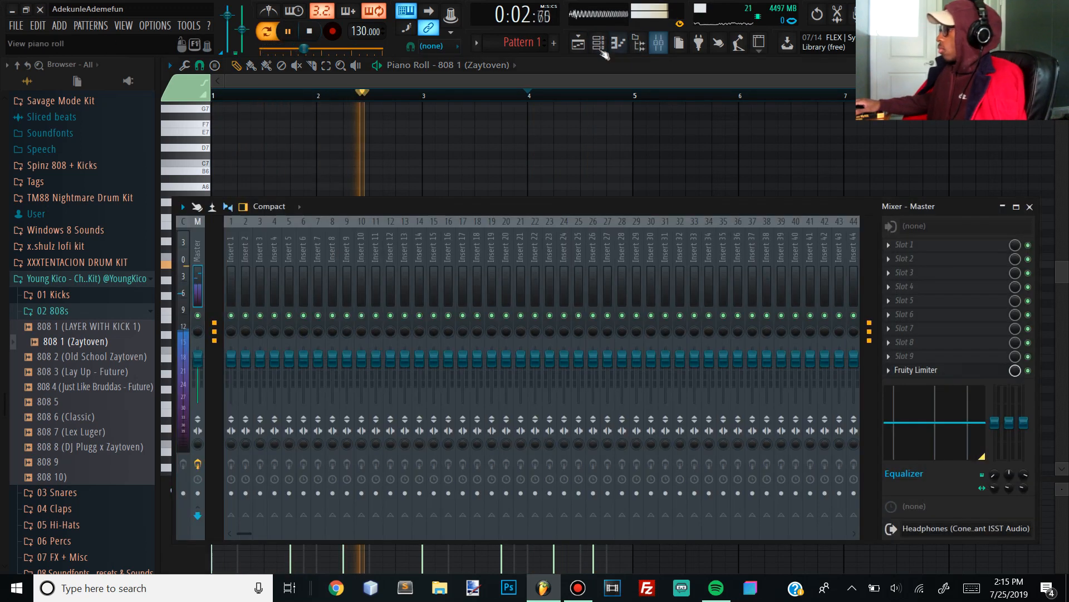
{"action": "left_click", "coordinate": [601, 50]}
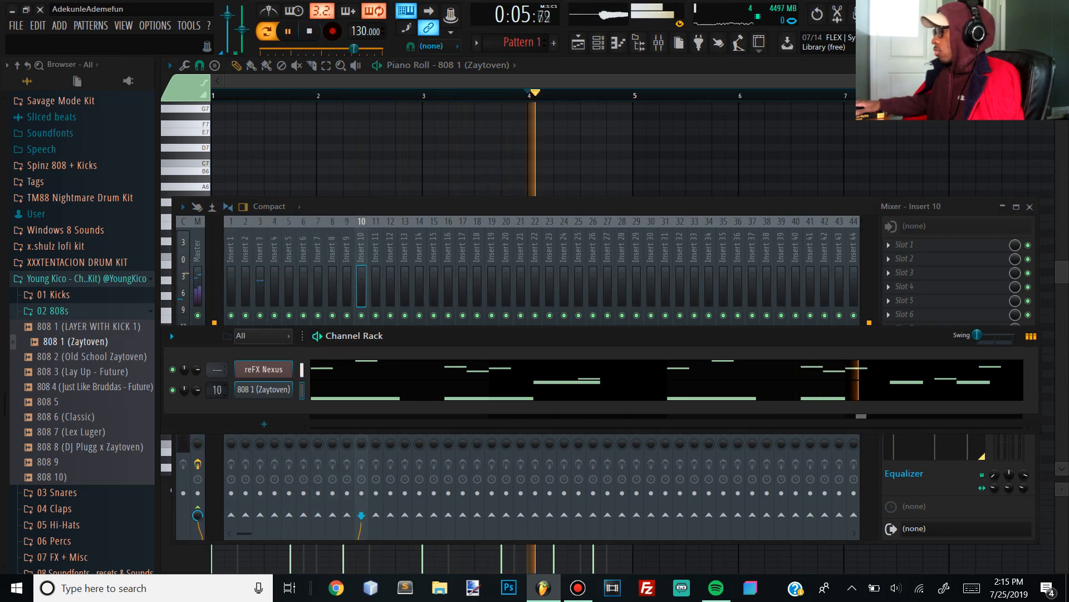
{"action": "left_click", "coordinate": [367, 281]}
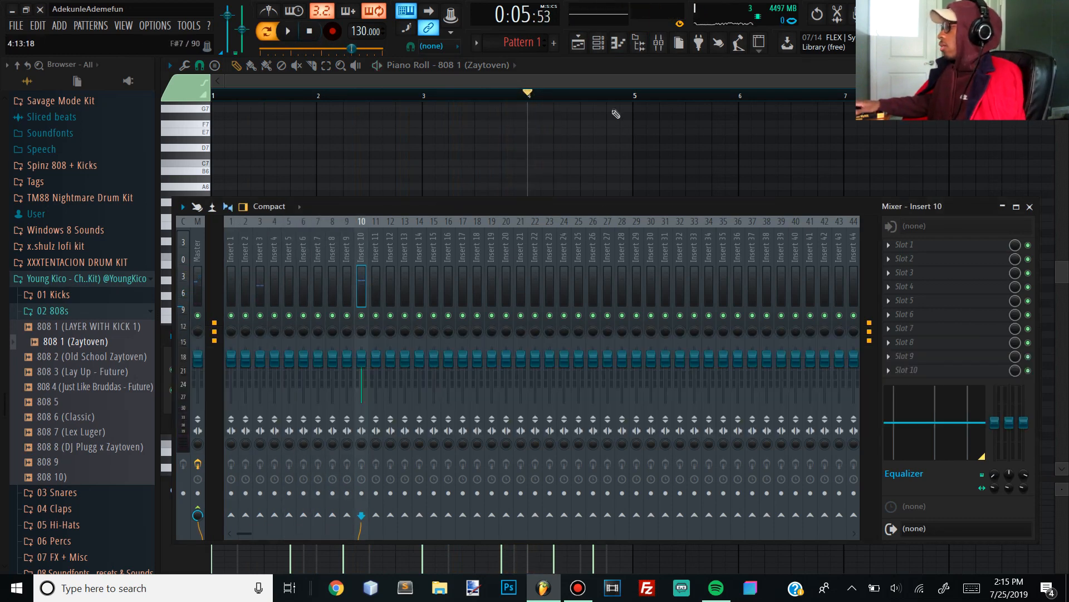
Step: Raise the velocity of every 808 note to the maximum and return the playhead to the start of the pattern
{"action": "key", "text": "F9"}
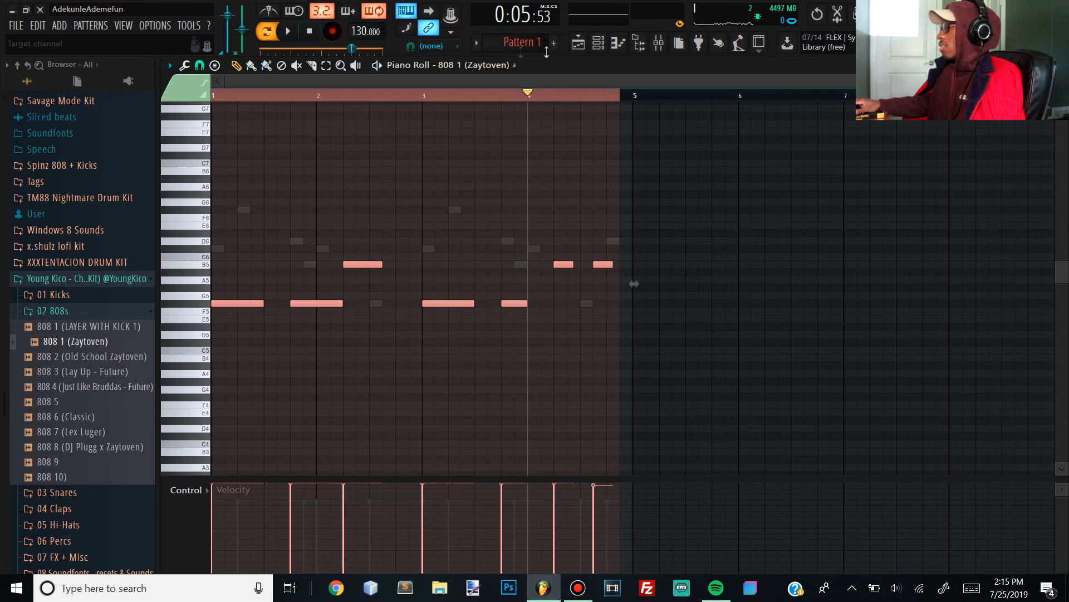
{"action": "left_click", "coordinate": [657, 43]}
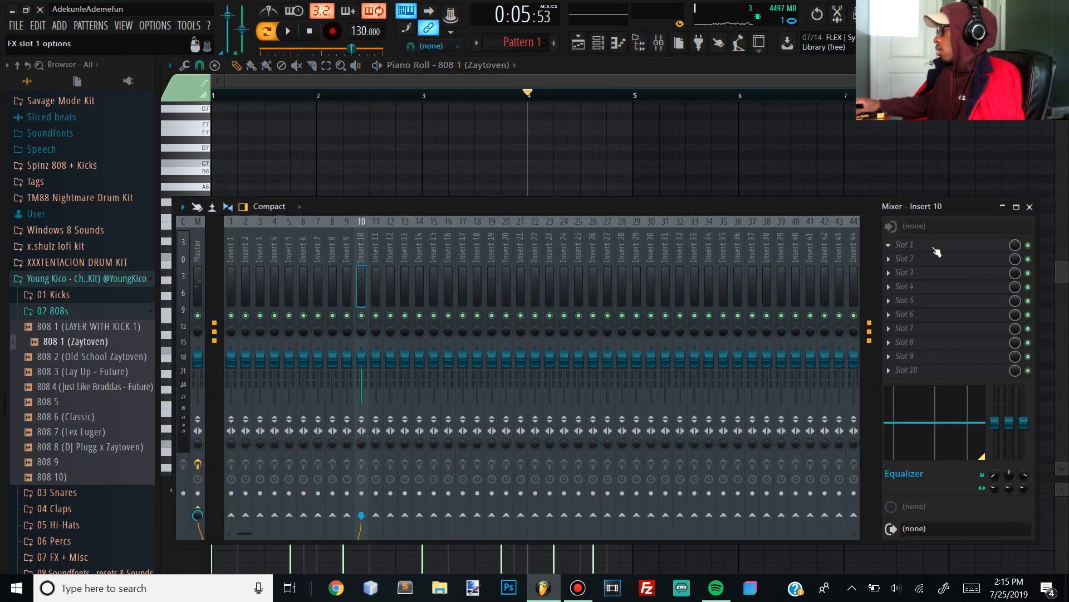
{"action": "left_click_drag", "start_coordinate": [529, 102], "coordinate": [4, 97]}
{"action": "key", "text": "F9"}
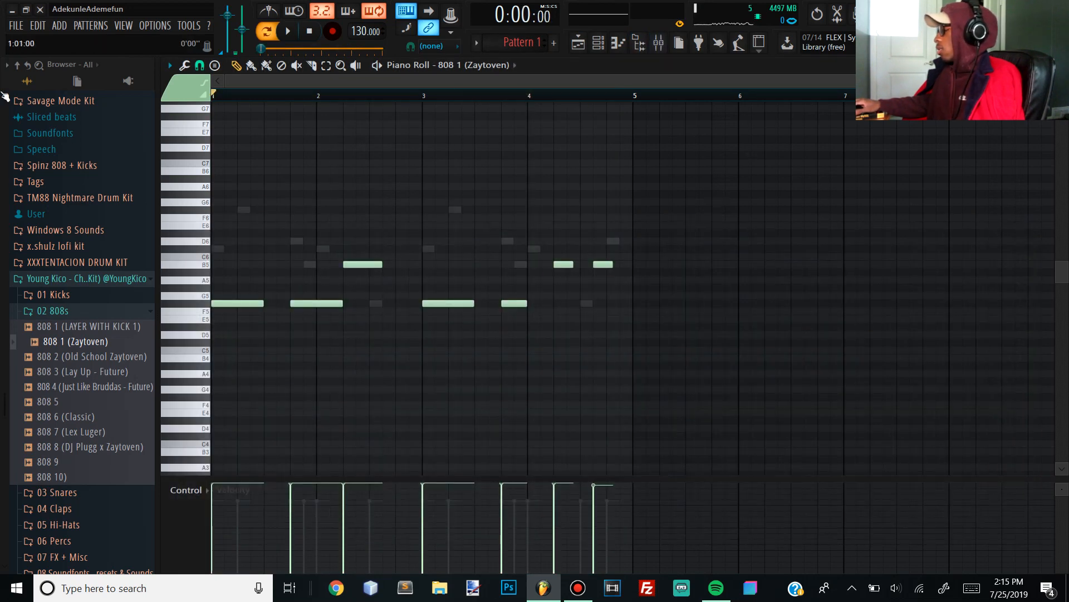
{"action": "left_click", "coordinate": [658, 43]}
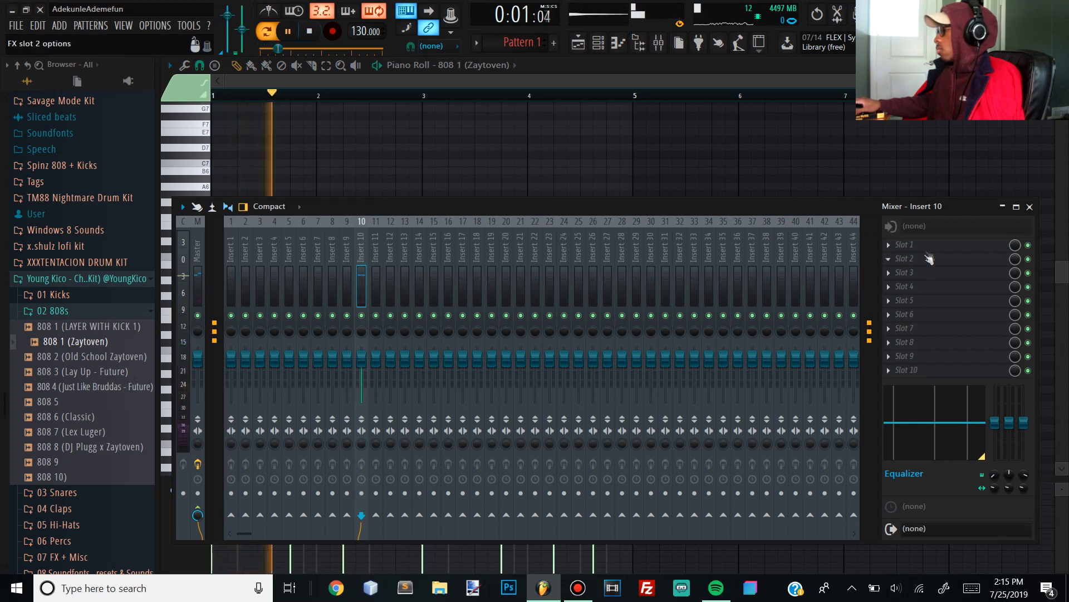
{"action": "left_click", "coordinate": [919, 247]}
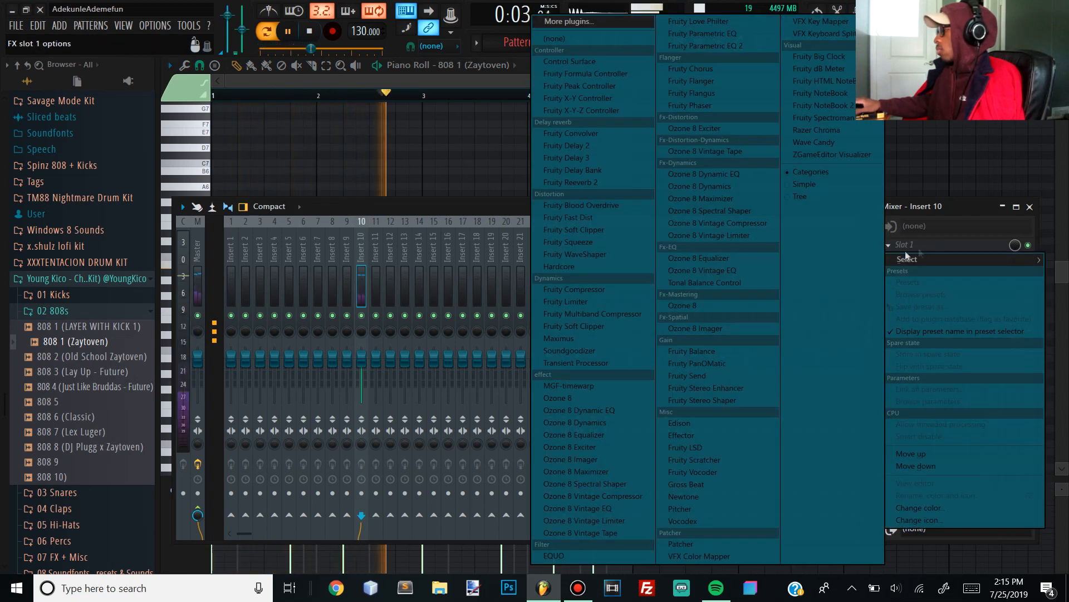
{"action": "left_click", "coordinate": [484, 82]}
Step: Duplicate the whole four-bar Nexus melody one octave higher
{"action": "key", "text": "space"}
{"action": "left_click", "coordinate": [616, 44]}
{"action": "left_click", "coordinate": [604, 45]}
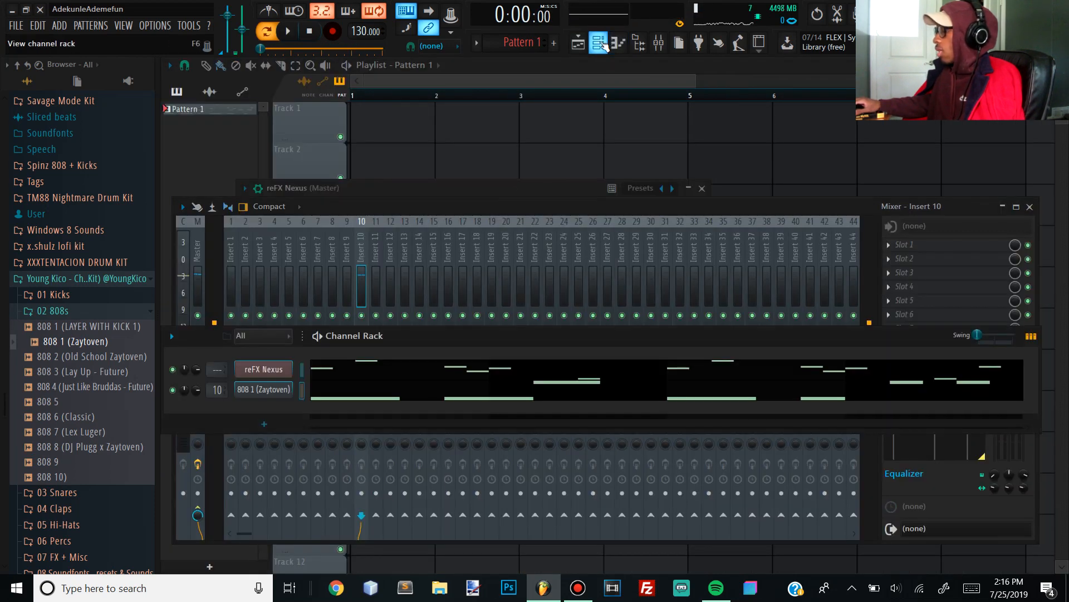
{"action": "left_click", "coordinate": [330, 375]}
{"action": "left_click_drag", "start_coordinate": [678, 392], "coordinate": [184, 114]}
{"action": "mouse_move", "coordinate": [217, 253]}
{"action": "left_mouse_down"}
{"action": "mouse_move", "coordinate": [238, 258]}
{"action": "mouse_move", "coordinate": [219, 257]}
{"action": "left_mouse_up"}
{"action": "key", "text": "ctrl+z"}
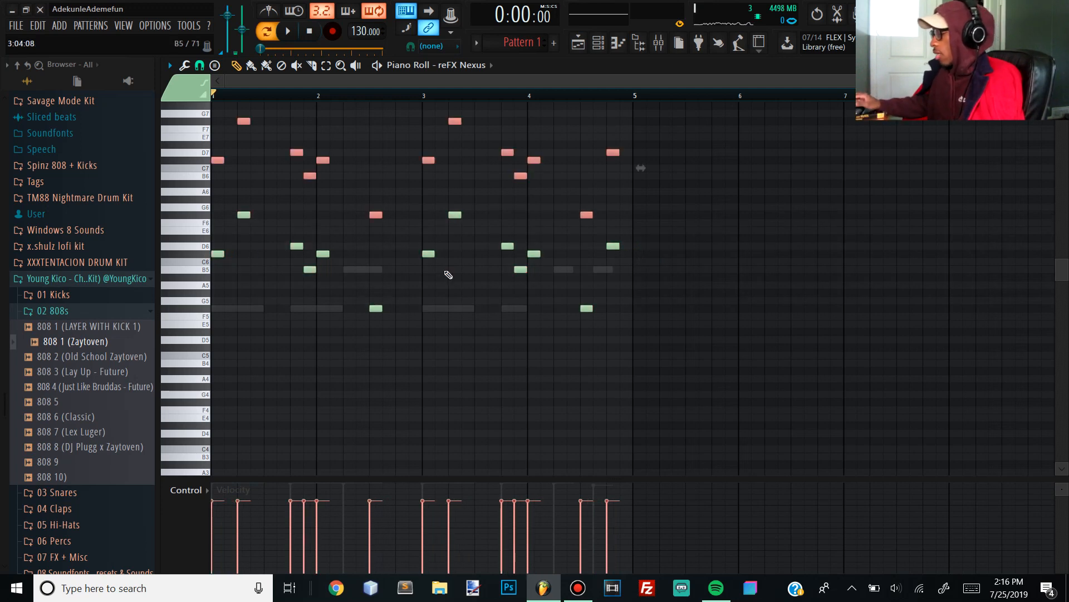
Step: Vary the copied upper Nexus notes by swapping their F#, C# and D pitches and moving bar 3's first note to beat 4 of bar 2
{"action": "key", "text": "alt+y"}
{"action": "key", "text": "space"}
{"action": "left_click", "coordinate": [579, 330]}
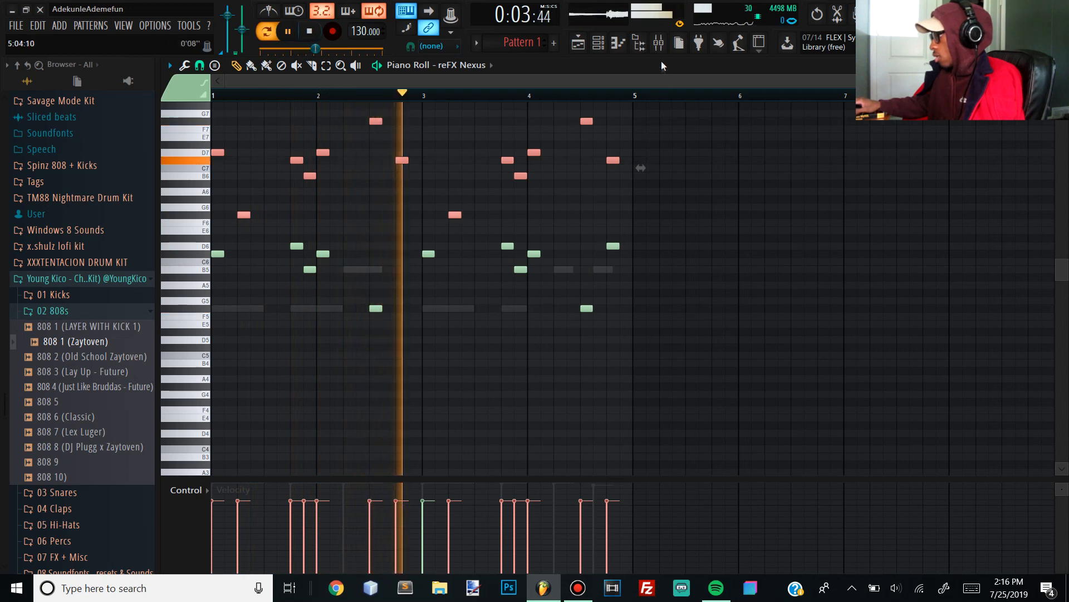
Step: Route the Nexus channel to mixer insert 1 and load Gross Beat in its first effect slot
{"action": "left_click", "coordinate": [658, 43]}
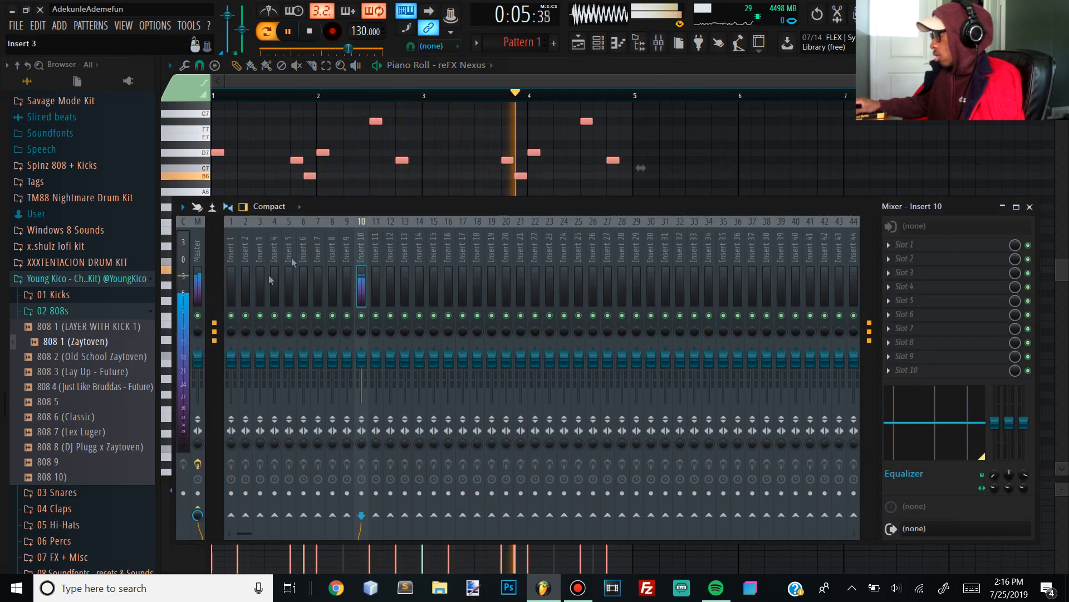
{"action": "left_click", "coordinate": [638, 45]}
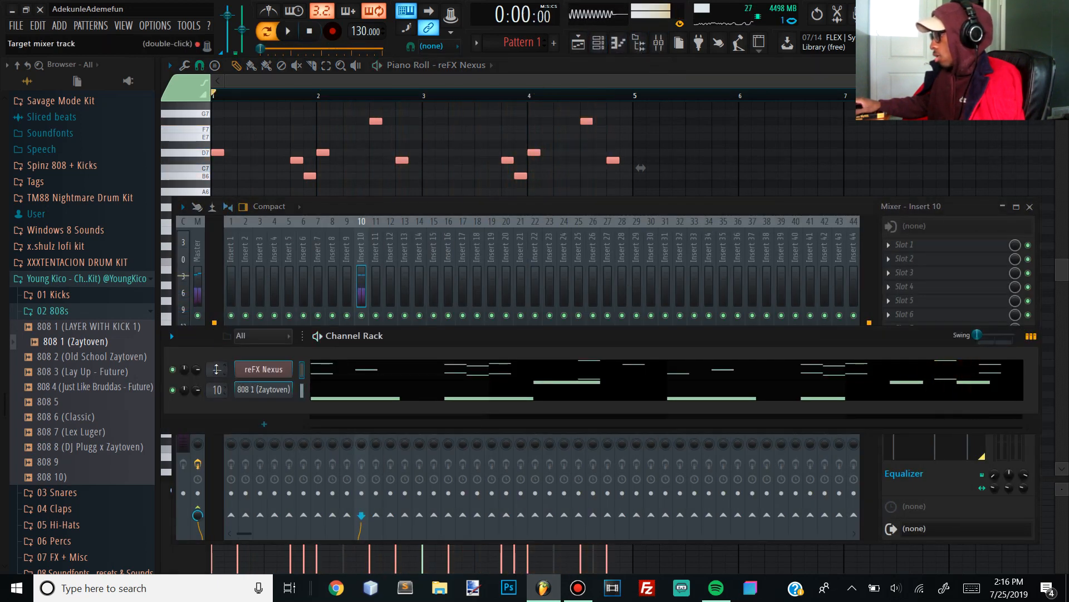
{"action": "left_click", "coordinate": [915, 248]}
{"action": "left_click", "coordinate": [526, 195]}
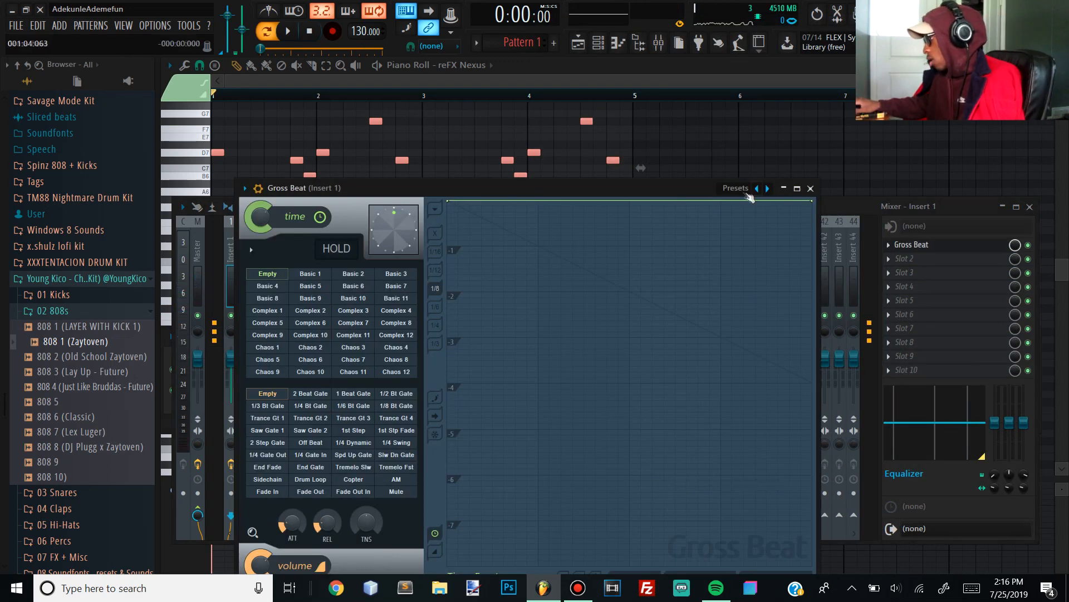
{"action": "left_click", "coordinate": [363, 361]}
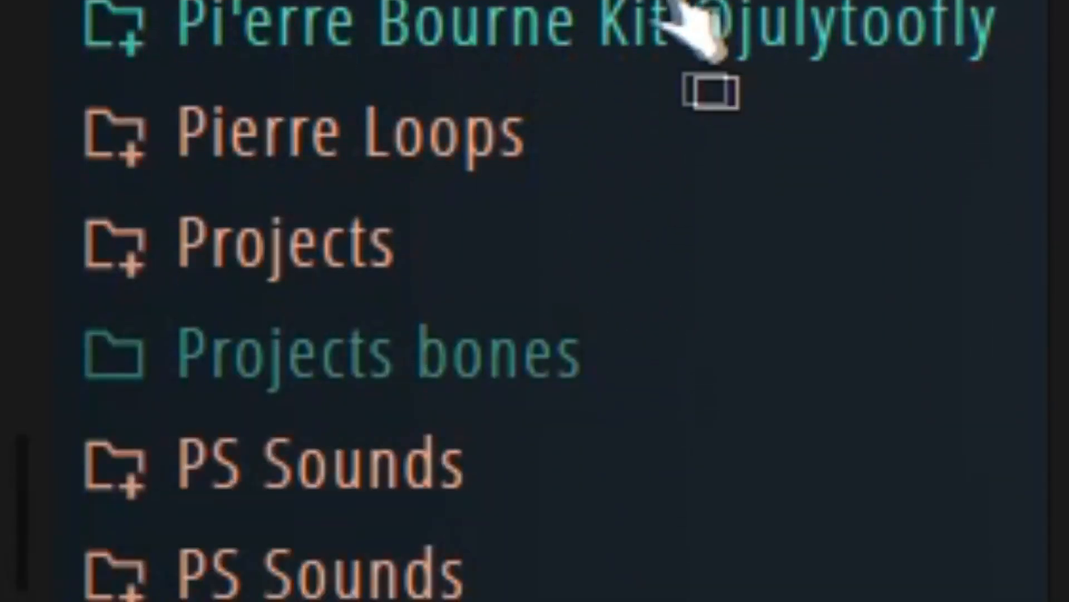
{"action": "scroll", "coordinate": [411, 11], "scroll_direction": "up", "scroll_amount": 5}
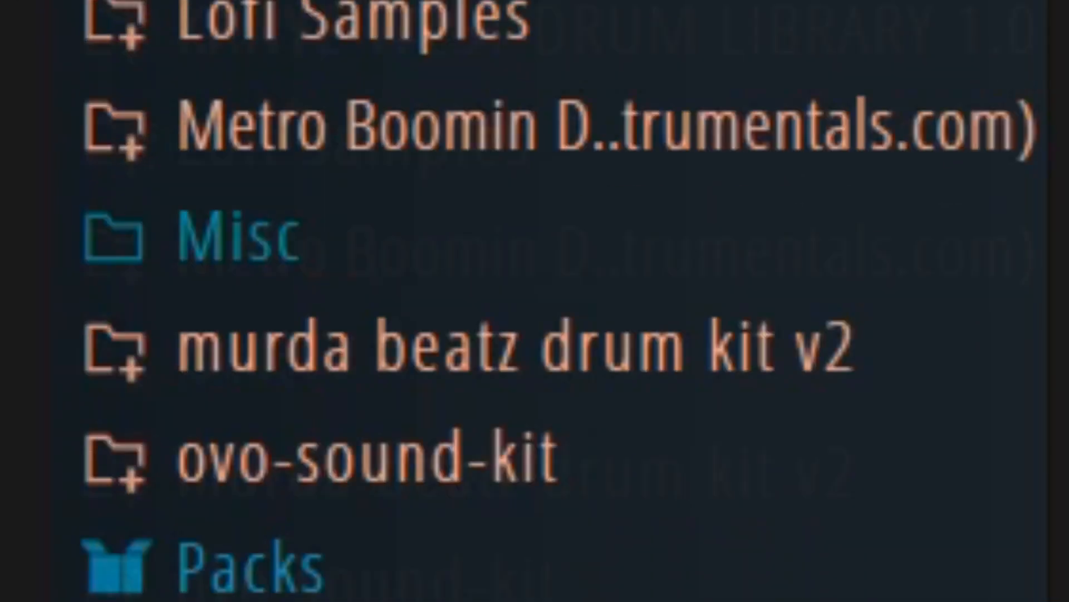
{"action": "scroll", "coordinate": [410, 11], "scroll_direction": "down", "scroll_amount": 7}
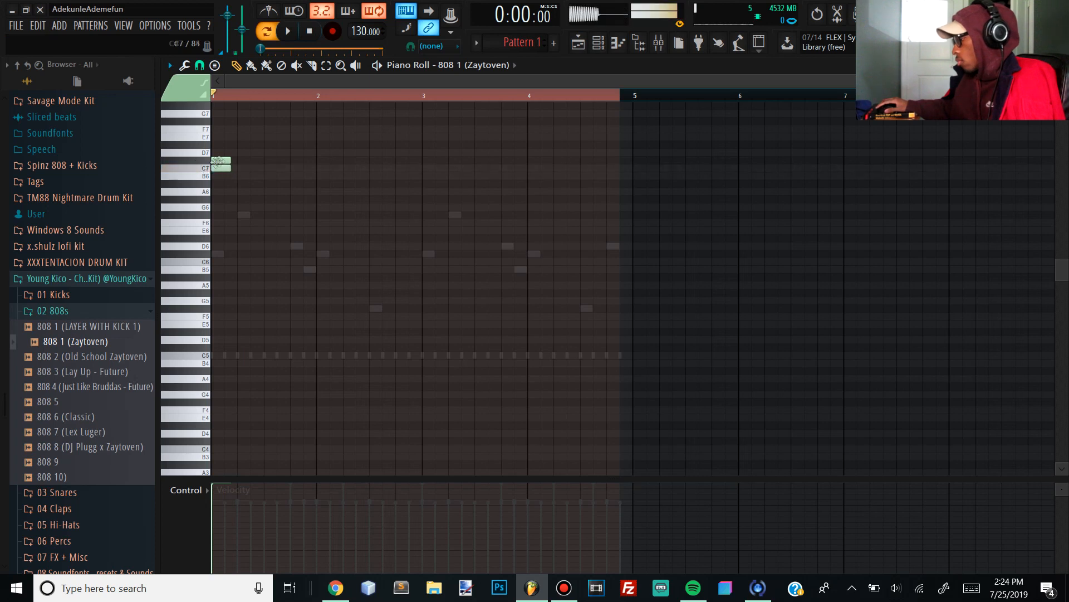
Step: Mute the TM-88, hi-hat and snare channels and reopen the 808's piano roll
{"action": "key", "text": "F6"}
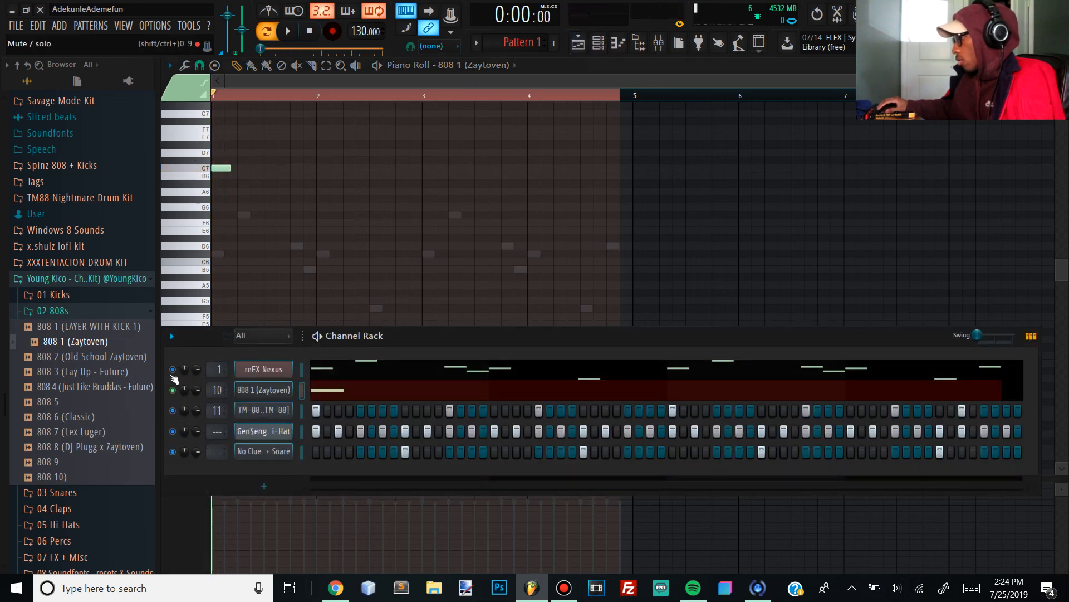
{"action": "key", "text": "space"}
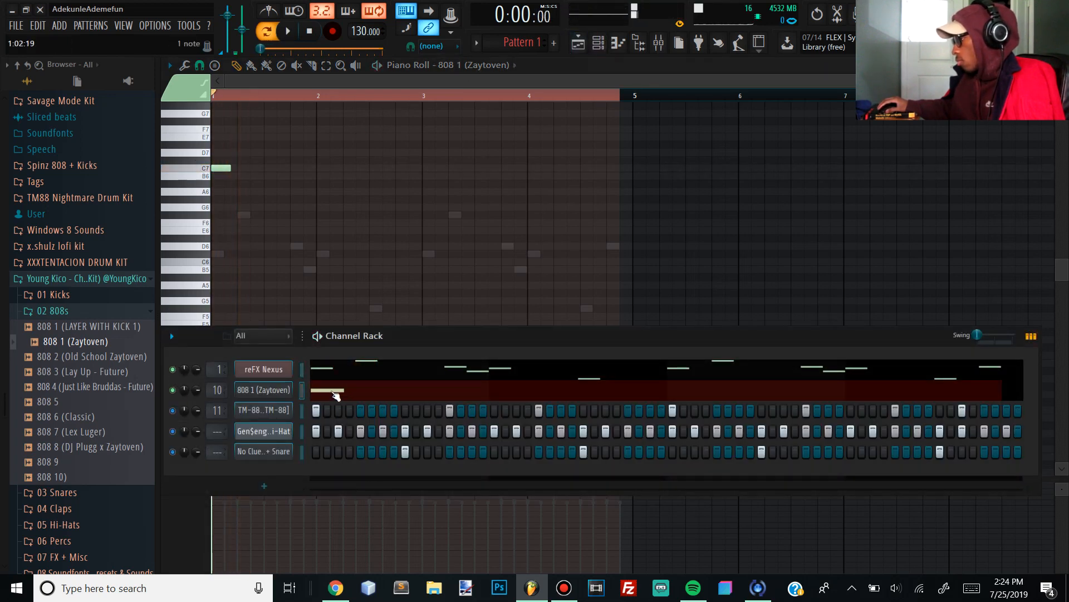
{"action": "left_click", "coordinate": [335, 393]}
{"action": "left_click", "coordinate": [334, 391]}
Step: Replace the 808's opening note with a one-beat C#7 note at the start of bar 1
{"action": "key", "text": "space"}
{"action": "key", "text": "space"}
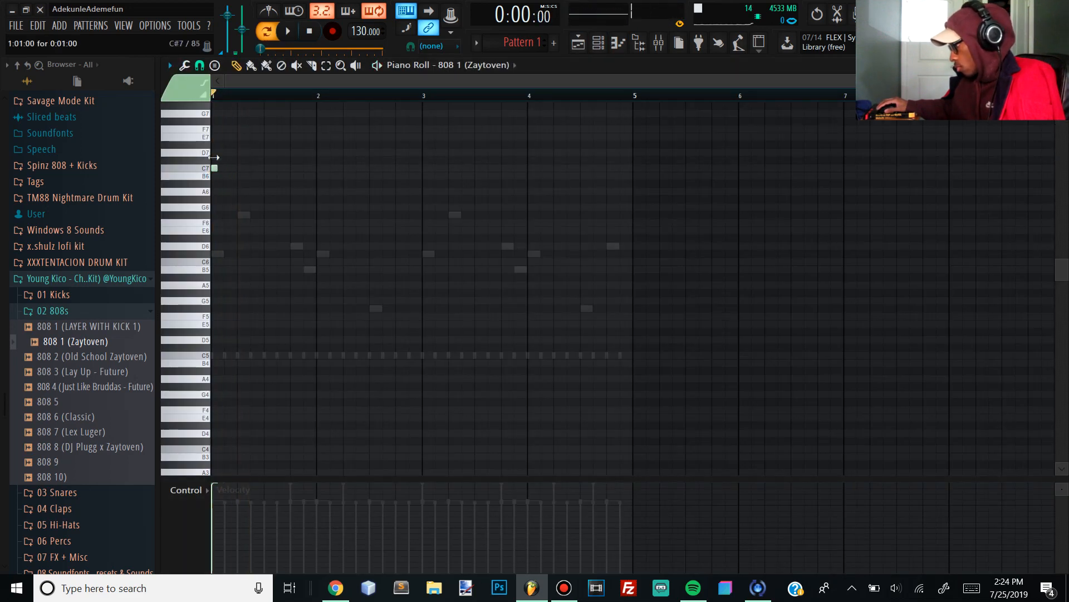
{"action": "key", "text": "space"}
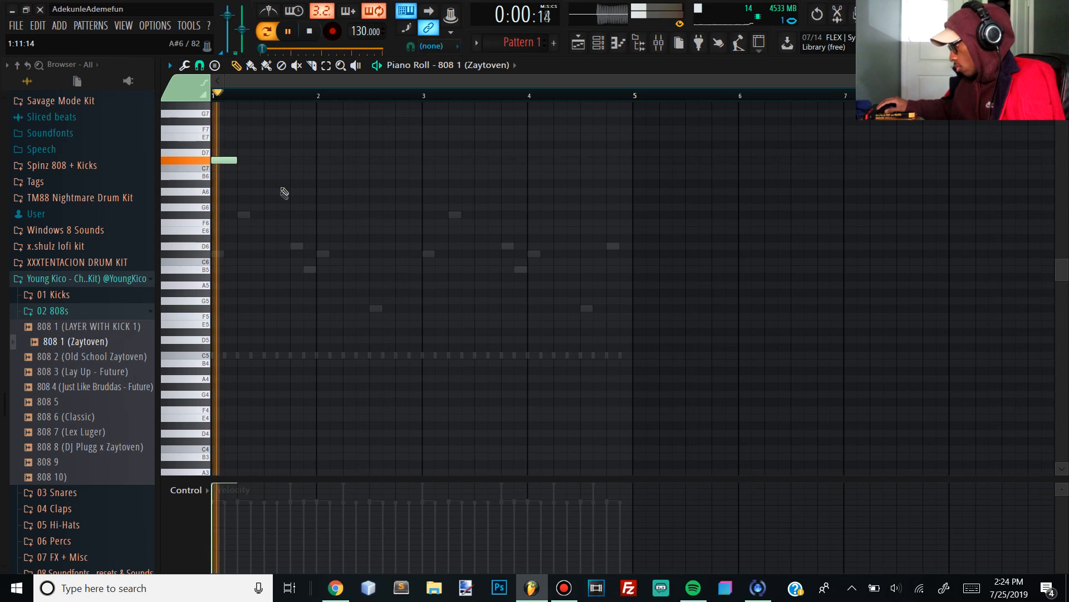
{"action": "key", "text": "space"}
Step: Add a half-beat F#6 note at beat 2 of bar 2 and a half-beat D7 note directly after it
{"action": "left_click", "coordinate": [341, 277]}
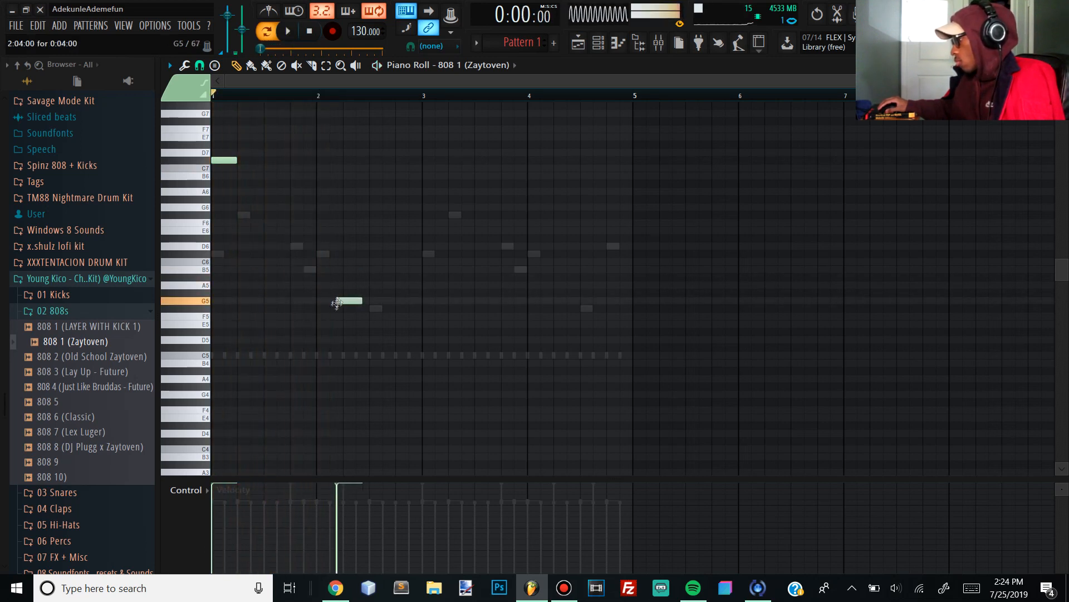
{"action": "left_click_drag", "start_coordinate": [342, 307], "coordinate": [347, 310]}
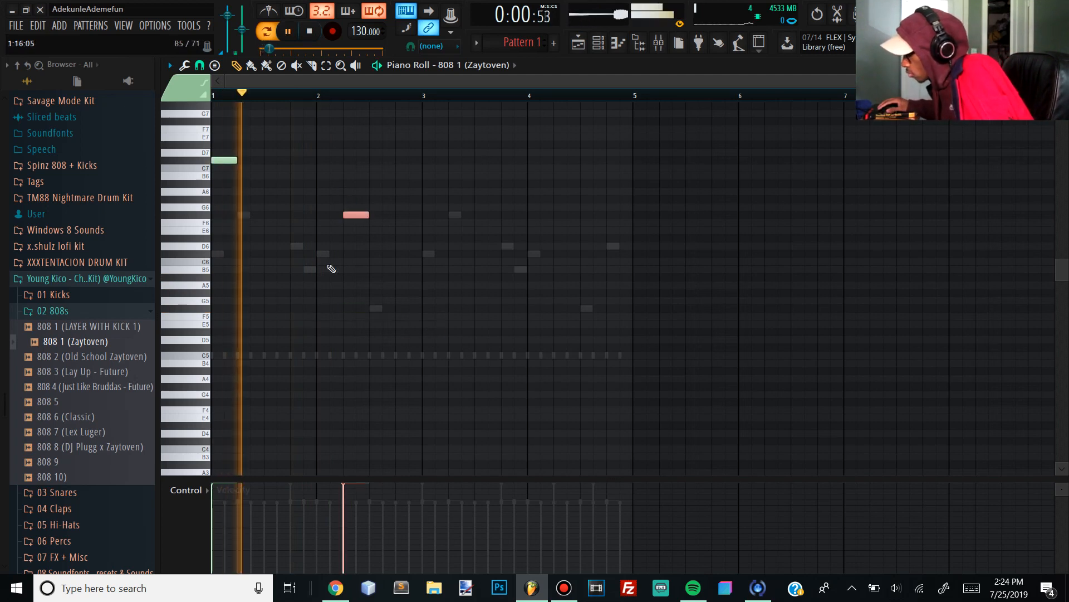
{"action": "key", "text": "space"}
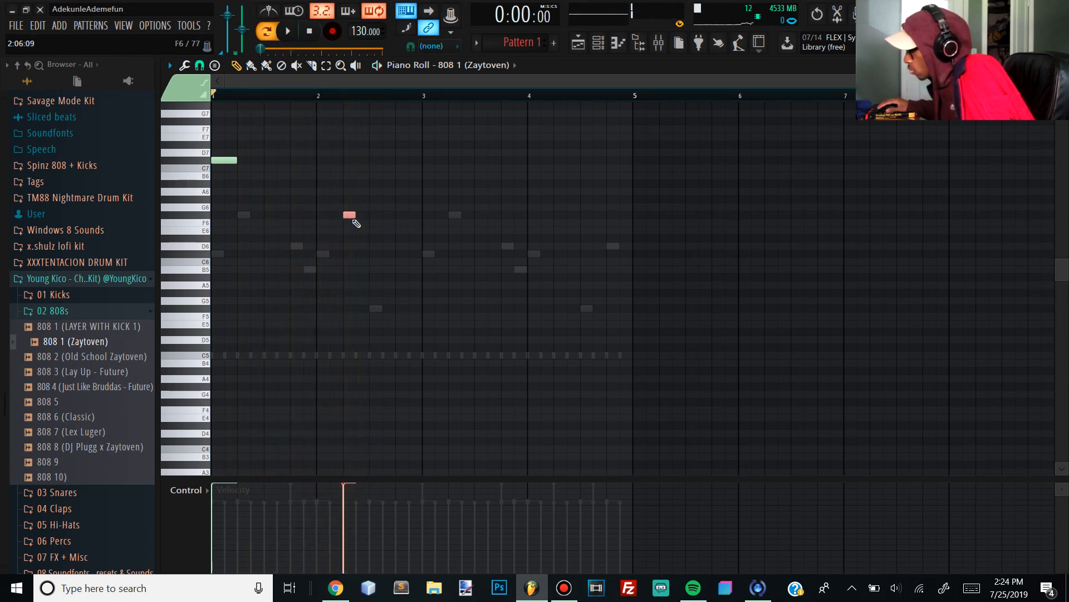
{"action": "key", "text": "space"}
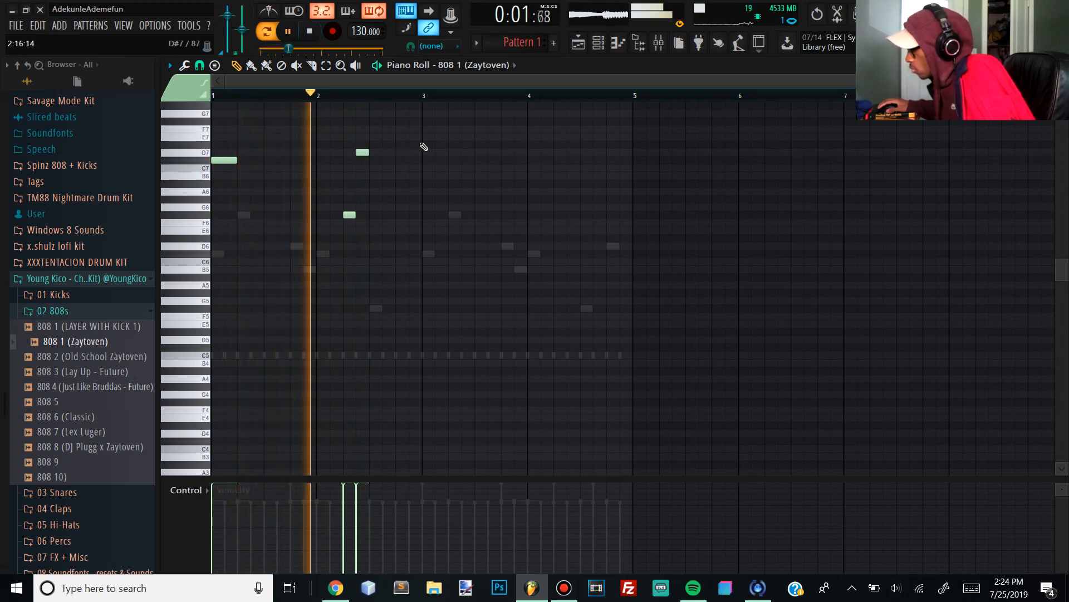
Step: Add a half-beat C#7 note at beat 1 of bar 3 and two consecutive half-beat G6 notes from beat 3
{"action": "key", "text": "space"}
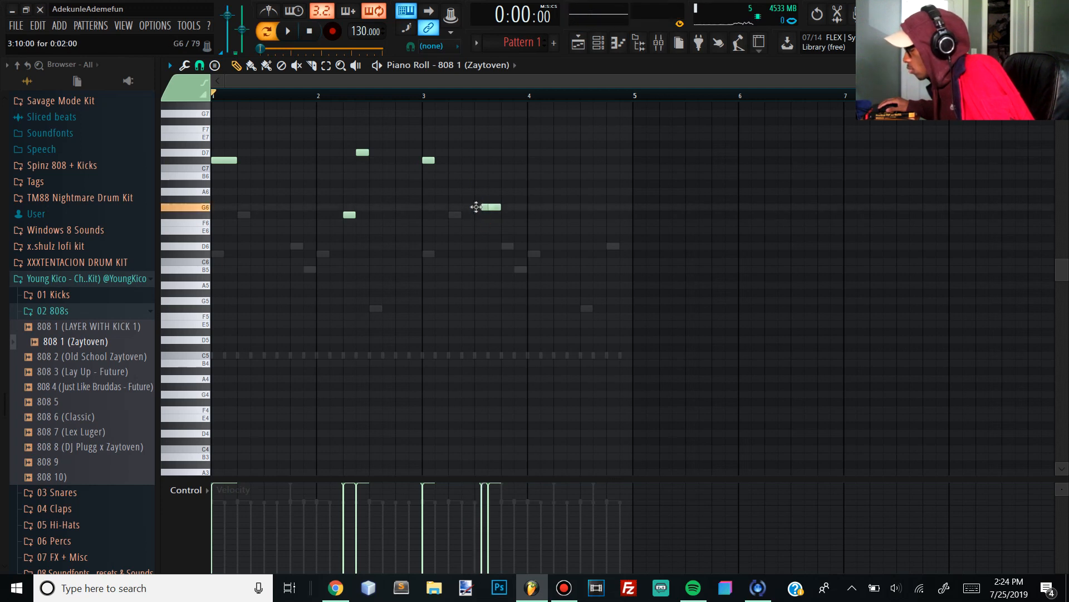
{"action": "left_click_drag", "start_coordinate": [476, 207], "coordinate": [470, 207]}
{"action": "key", "text": "space"}
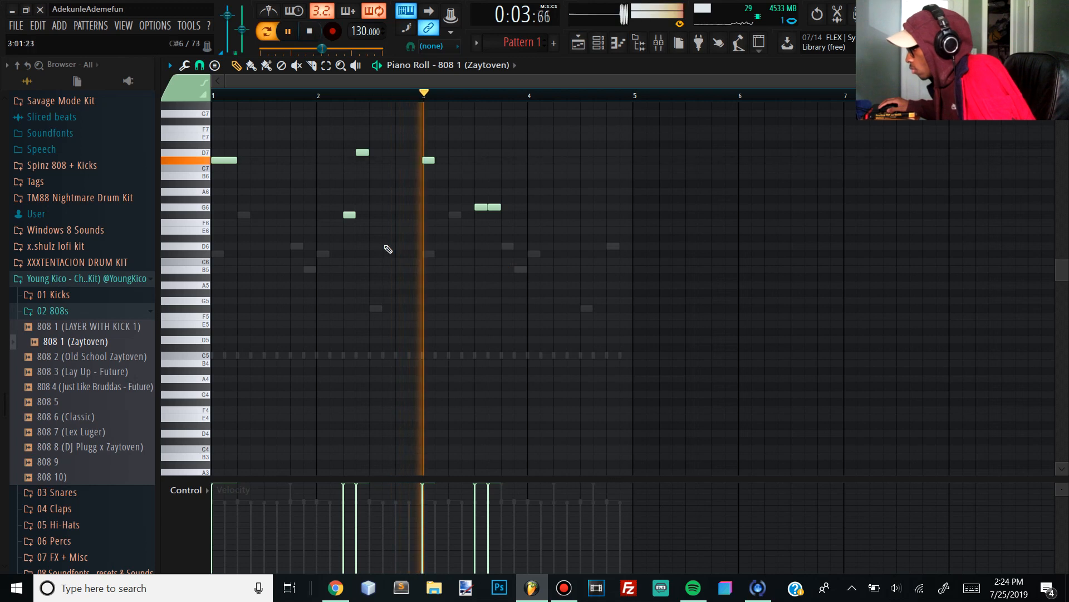
Step: Move the D7 note in bar 2 to beat 3
{"action": "key", "text": "space"}
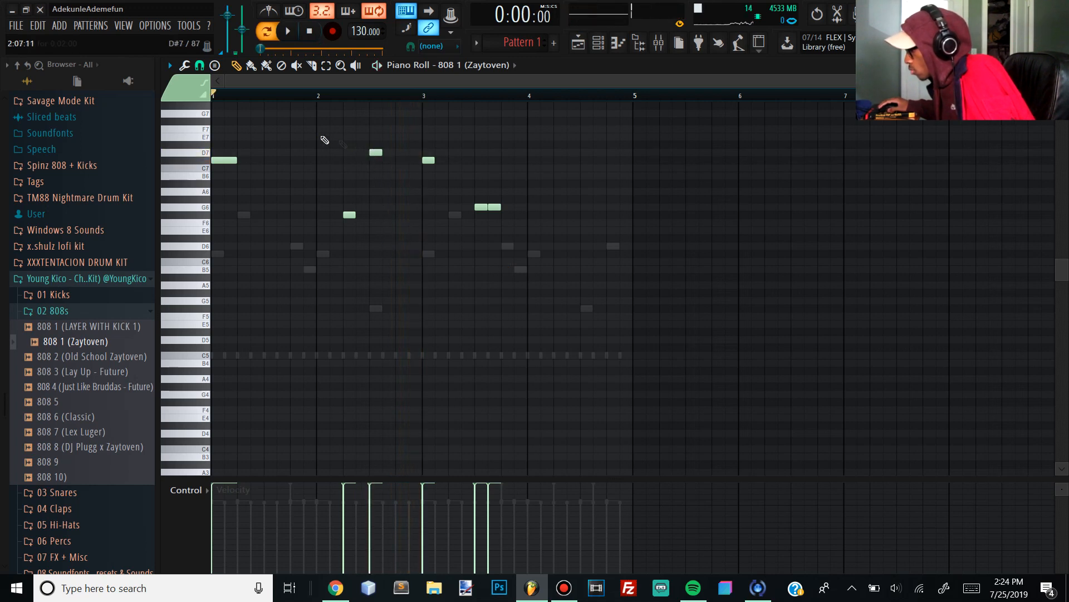
{"action": "key", "text": "space"}
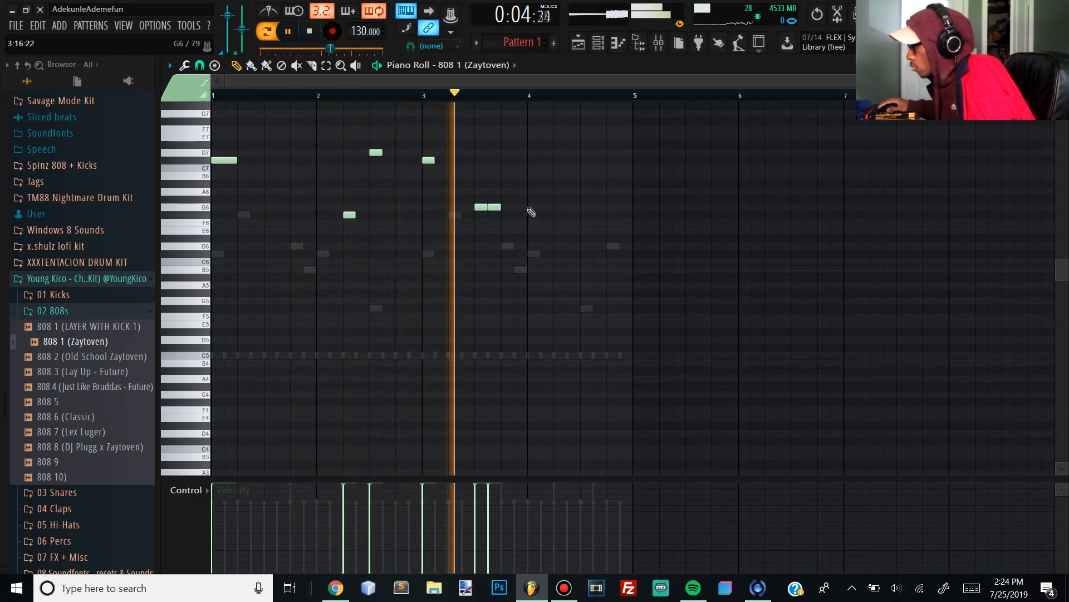
Step: Move bar 3's G6 pair to F#6 at beat 4 and add a half-beat D7 note at beat 4 of bar 4
{"action": "key", "text": "space"}
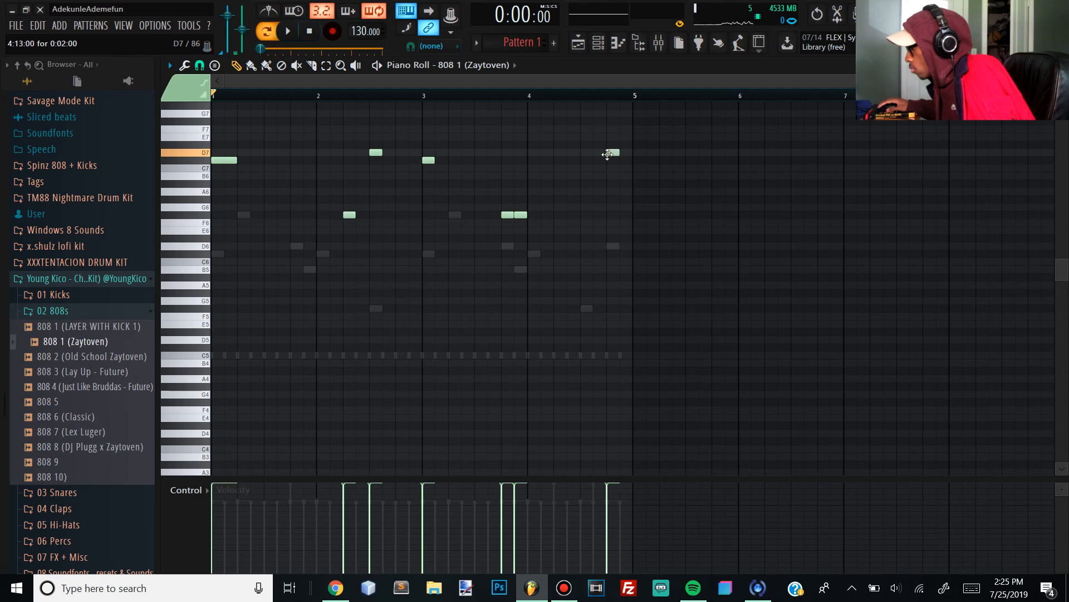
{"action": "left_click", "coordinate": [430, 96]}
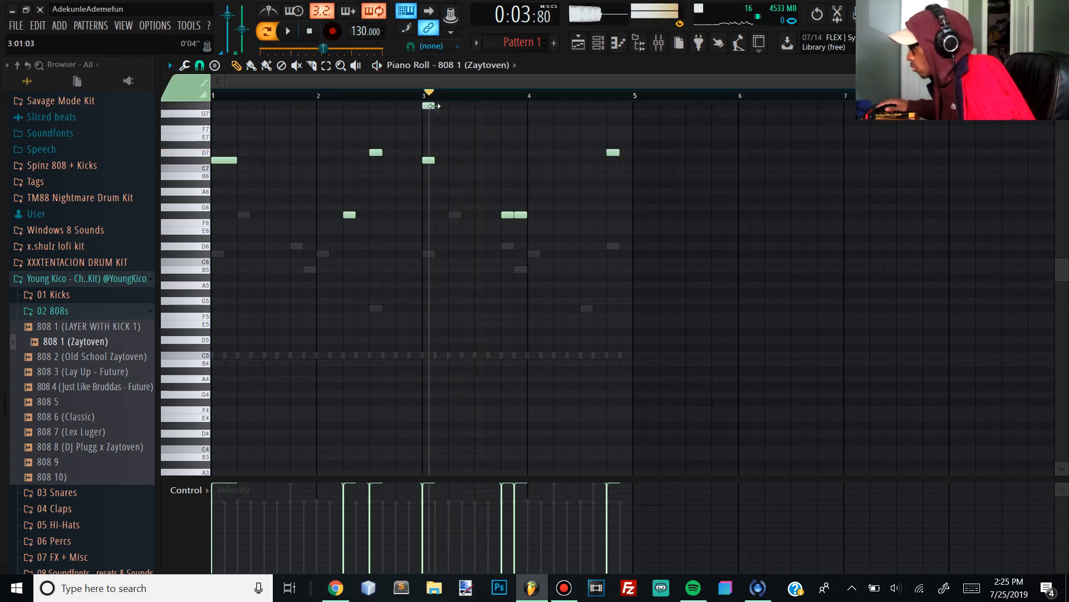
{"action": "key", "text": "space"}
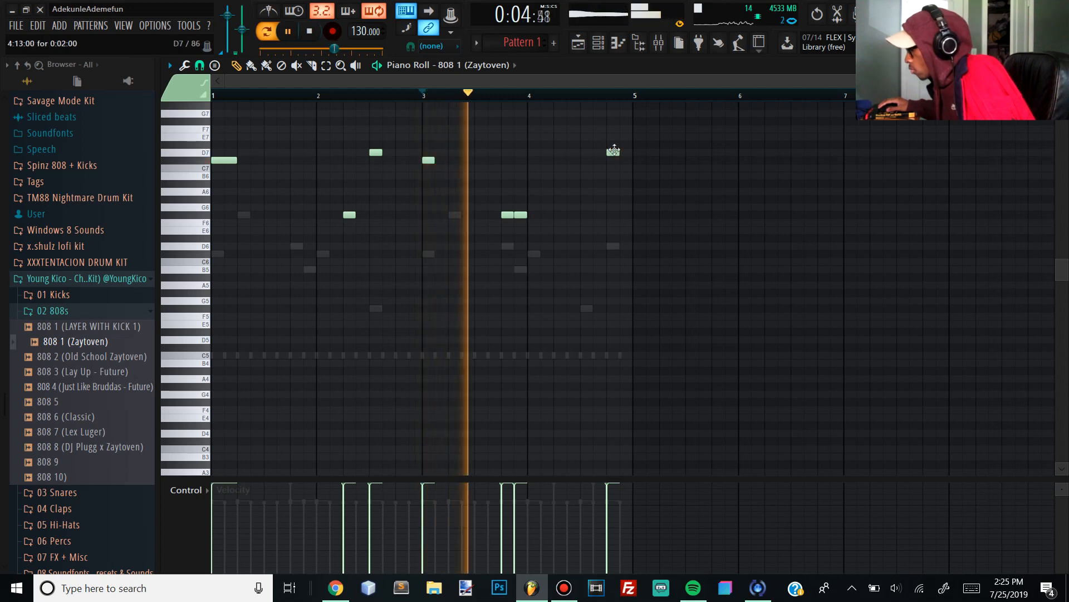
Step: Move the D7 note in bar 4 to beat 3
{"action": "key", "text": "space"}
{"action": "left_click_drag", "start_coordinate": [609, 151], "coordinate": [587, 153]}
{"action": "key", "text": "space"}
{"action": "key", "text": "space"}
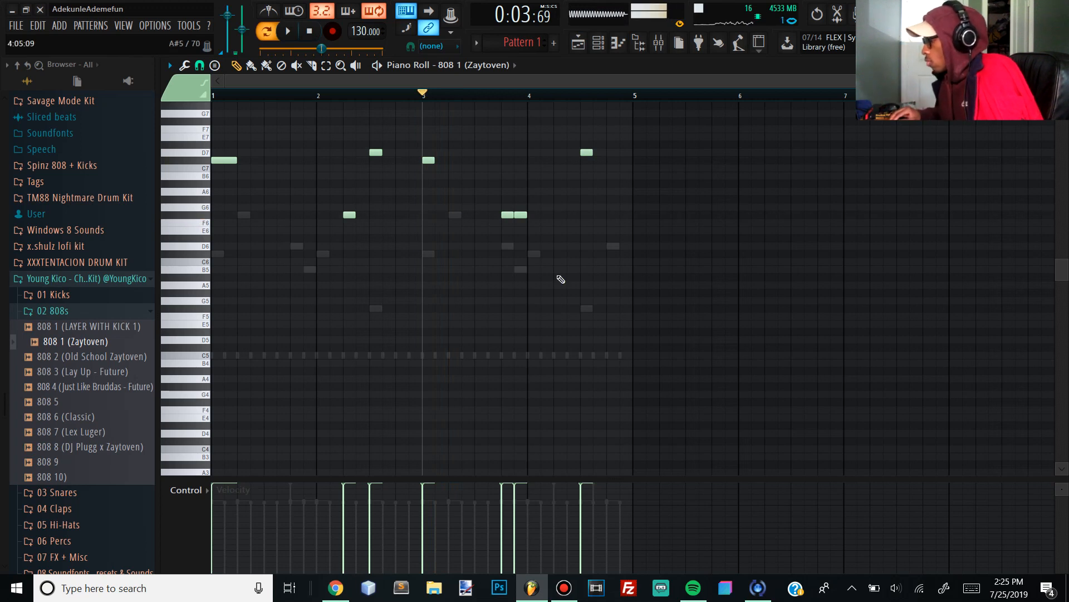
Step: Transpose the whole 808 bass line down two octaves and play it back from the start
{"action": "key", "text": "space"}
{"action": "key", "text": "space"}
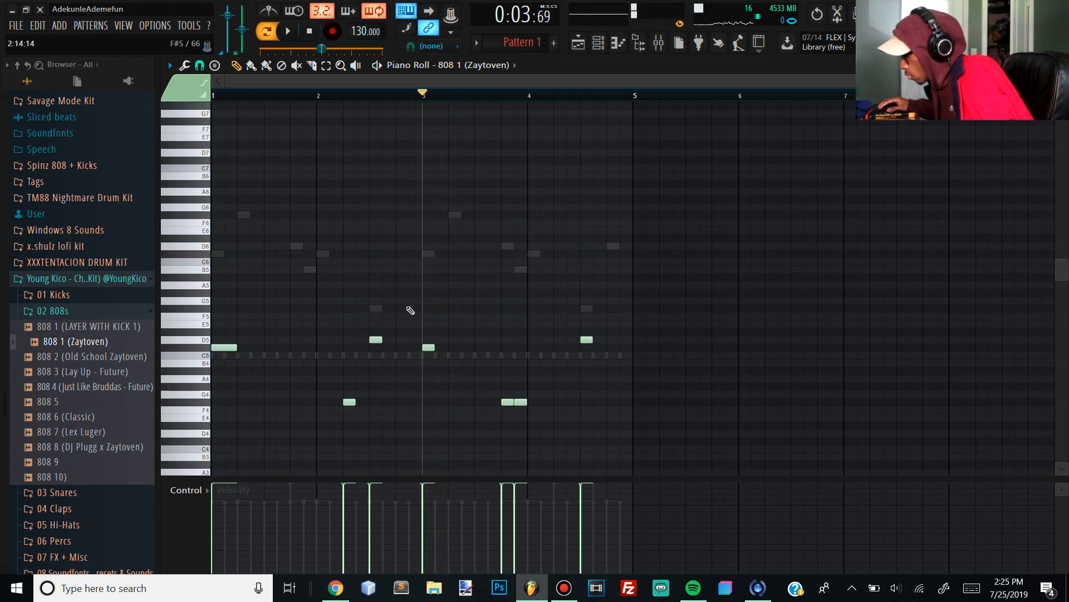
{"action": "key", "text": "space"}
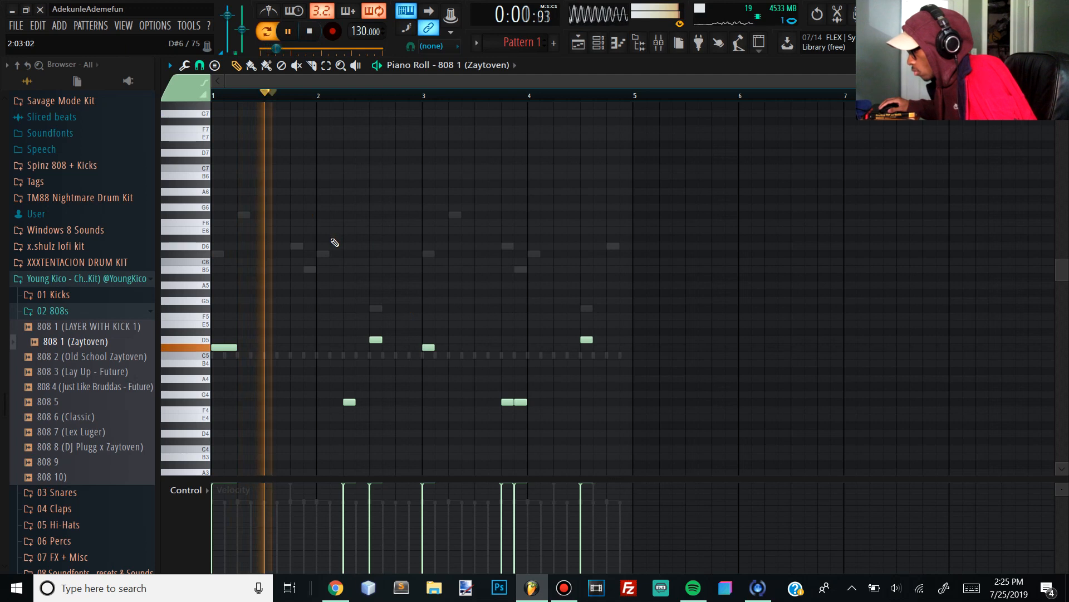
Step: Delete bar 2's D5 note from the 808 line and lower mixer Insert 1's volume to 58% during playback
{"action": "key", "text": "space"}
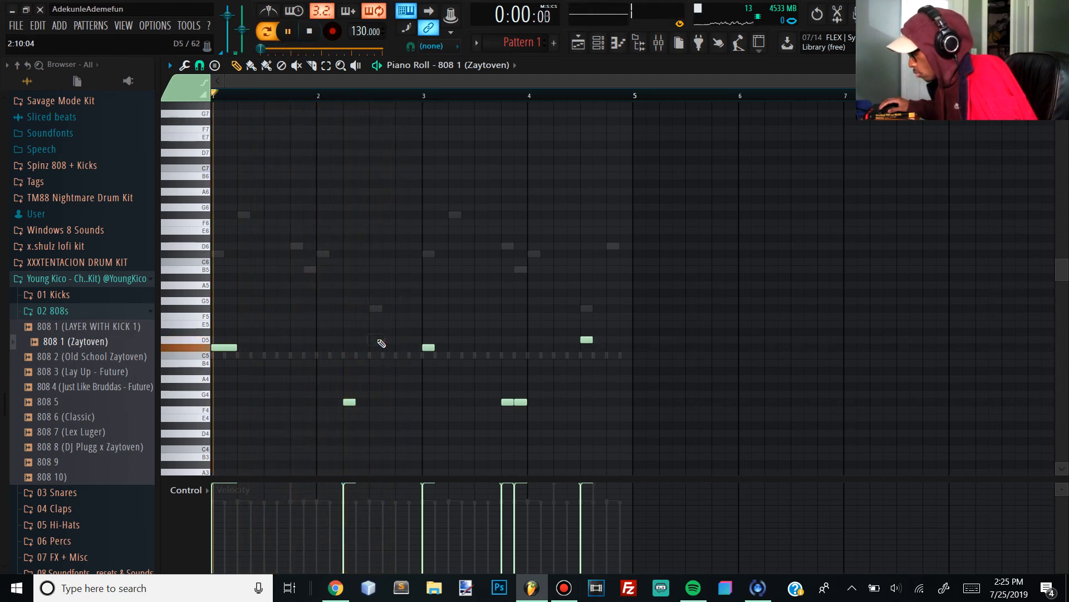
{"action": "key", "text": "space"}
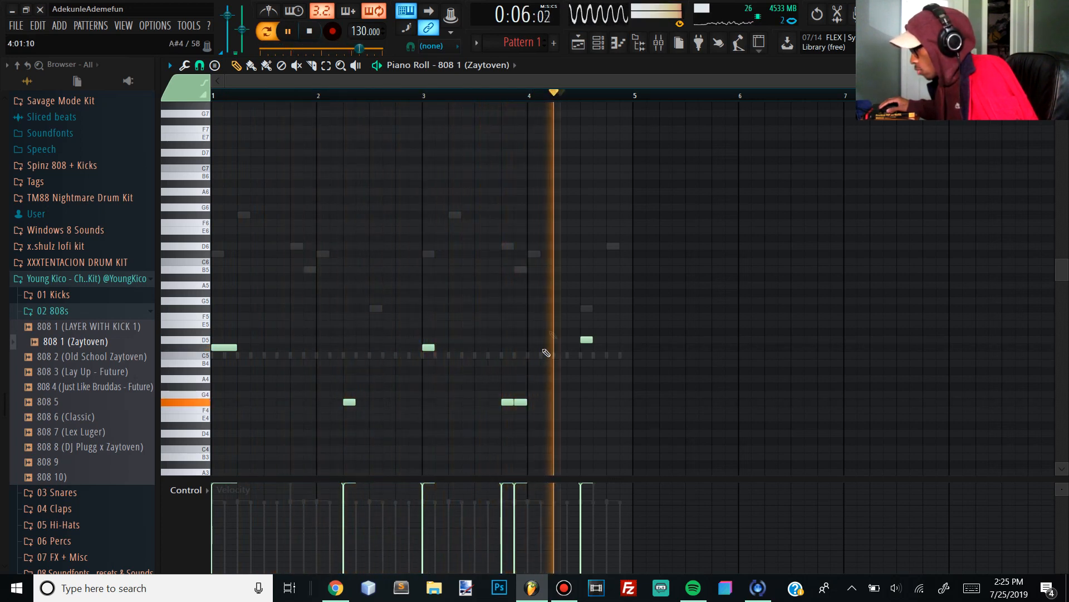
{"action": "key", "text": "F9"}
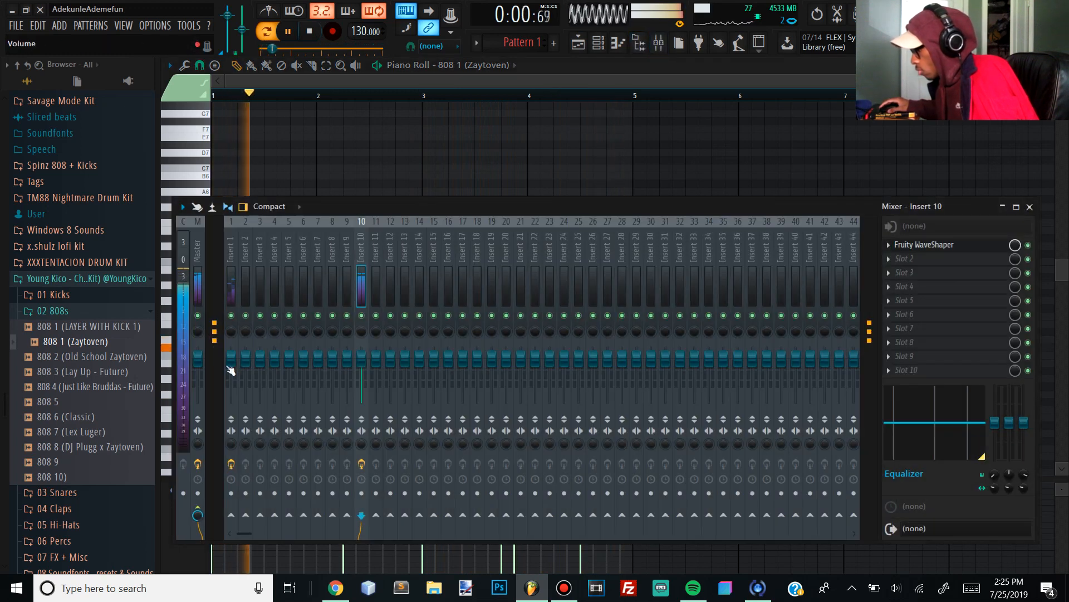
{"action": "scroll", "coordinate": [230, 370], "scroll_direction": "down", "scroll_amount": 10}
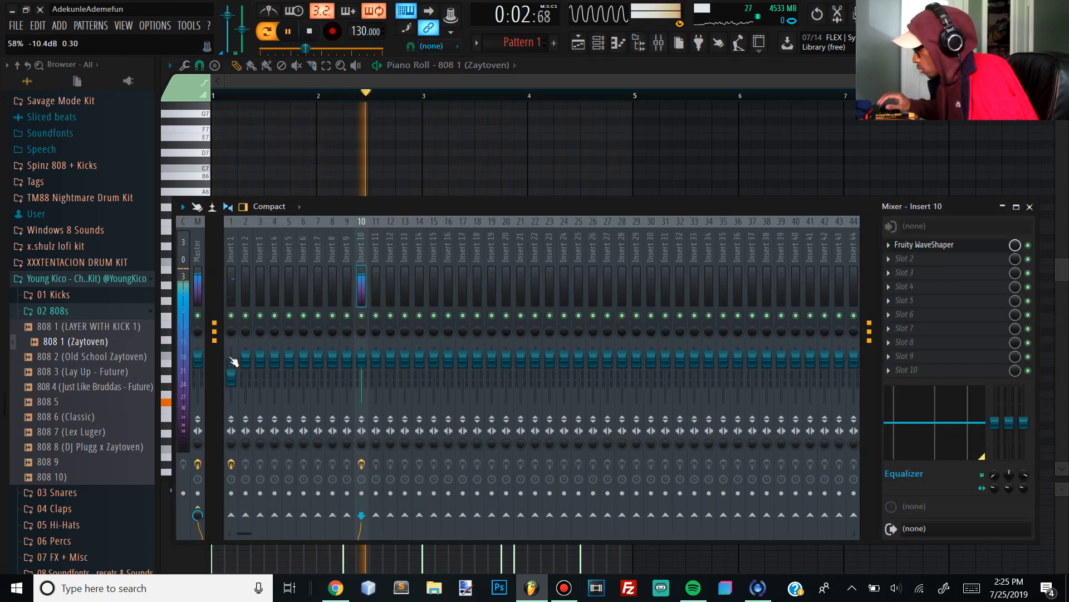
Step: Raise the computer's system volume to 94, stop playback and return to the 808 piano roll
{"action": "key", "text": "XF86AudioRaiseVolume"}
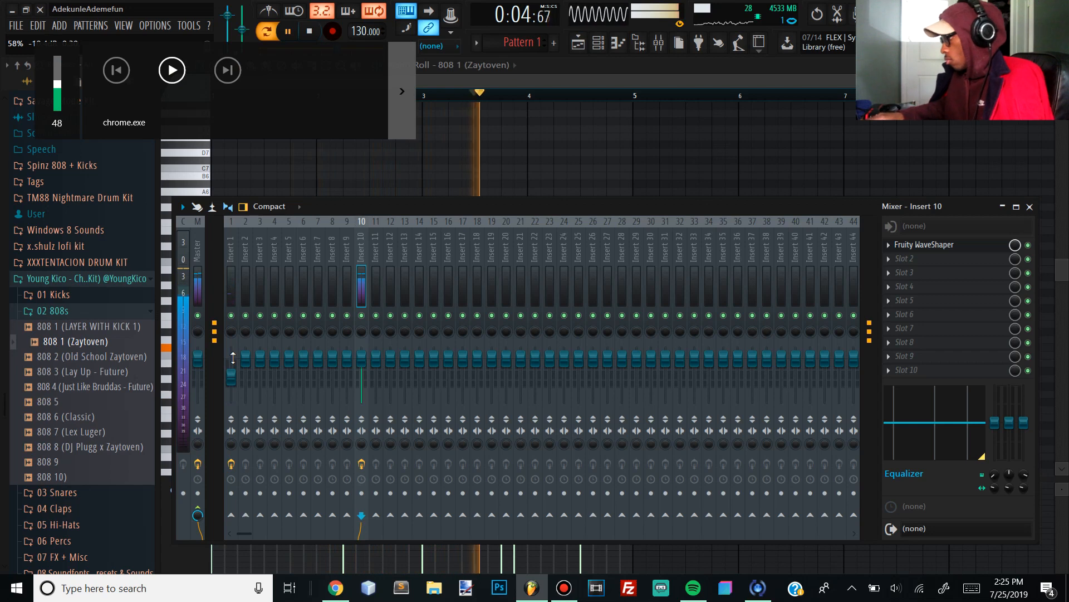
{"action": "key", "text": "XF86AudioRaiseVolume"}
{"action": "key", "text": "XF86AudioRaiseVolume"}
{"action": "key", "text": "XF86AudioRaiseVolume"}
{"action": "key", "text": "XF86AudioRaiseVolume"}
{"action": "key", "text": "XF86AudioRaiseVolume"}
{"action": "key", "text": "XF86AudioRaiseVolume"}
{"action": "key", "text": "XF86AudioRaiseVolume"}
{"action": "key", "text": "XF86AudioRaiseVolume"}
{"action": "key", "text": "XF86AudioRaiseVolume"}
{"action": "key", "text": "XF86AudioRaiseVolume"}
{"action": "key", "text": "XF86AudioRaiseVolume"}
{"action": "key", "text": "space"}
{"action": "left_click", "coordinate": [599, 70]}
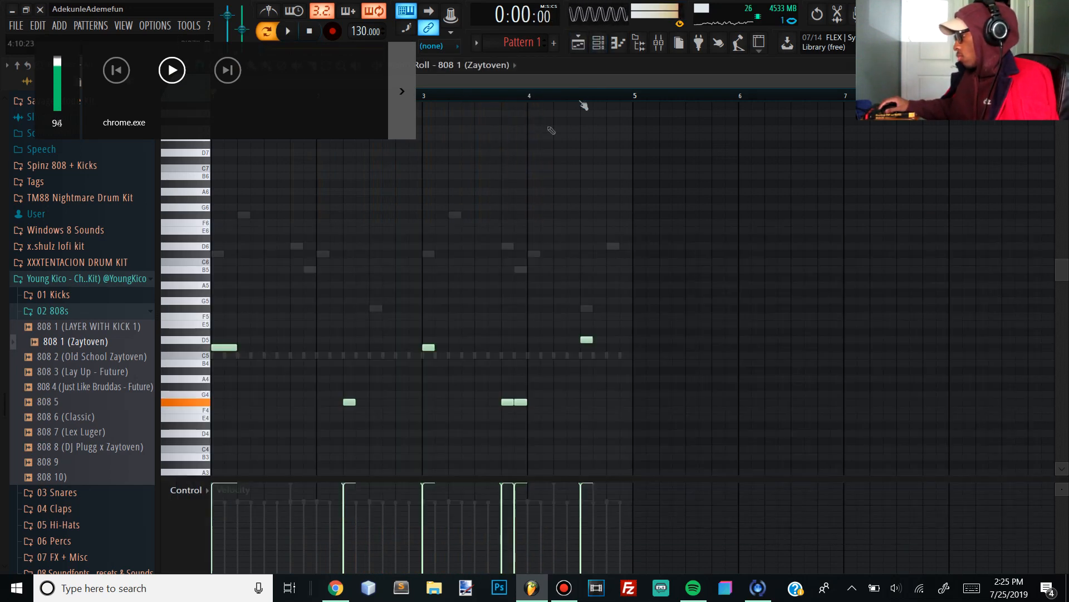
Step: Play back the melody and the 808 with the kick, hi-hat and snare channels muted
{"action": "key", "text": "F6"}
{"action": "key", "text": "space"}
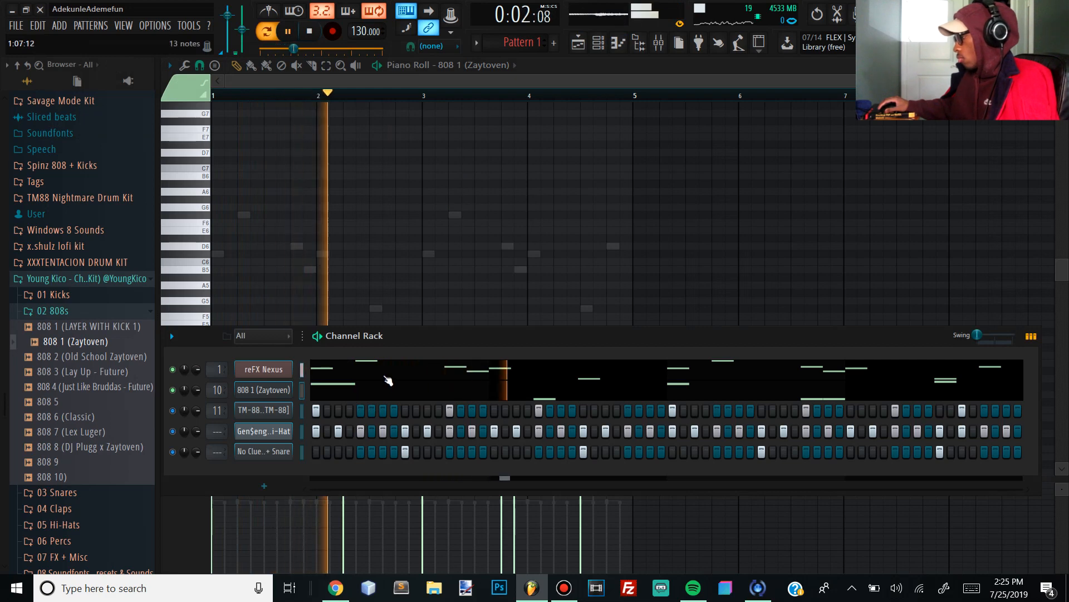
{"action": "key", "text": "space"}
{"action": "key", "text": "F6"}
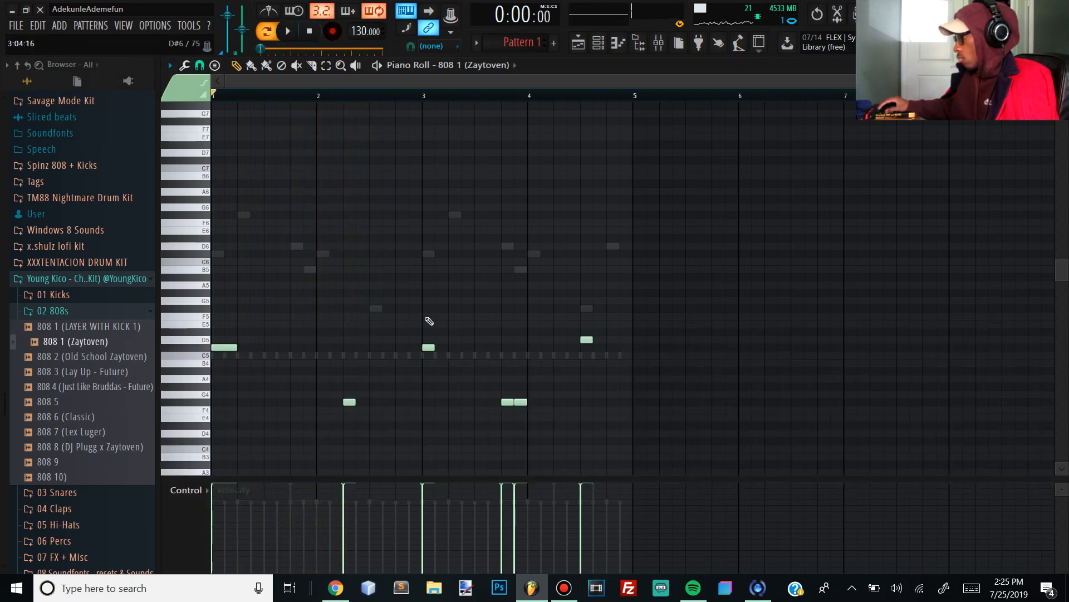
Step: Raise the 808's F#4 notes in bars 2 and 3 by one octave to F#5 while the pattern plays
{"action": "key", "text": "space"}
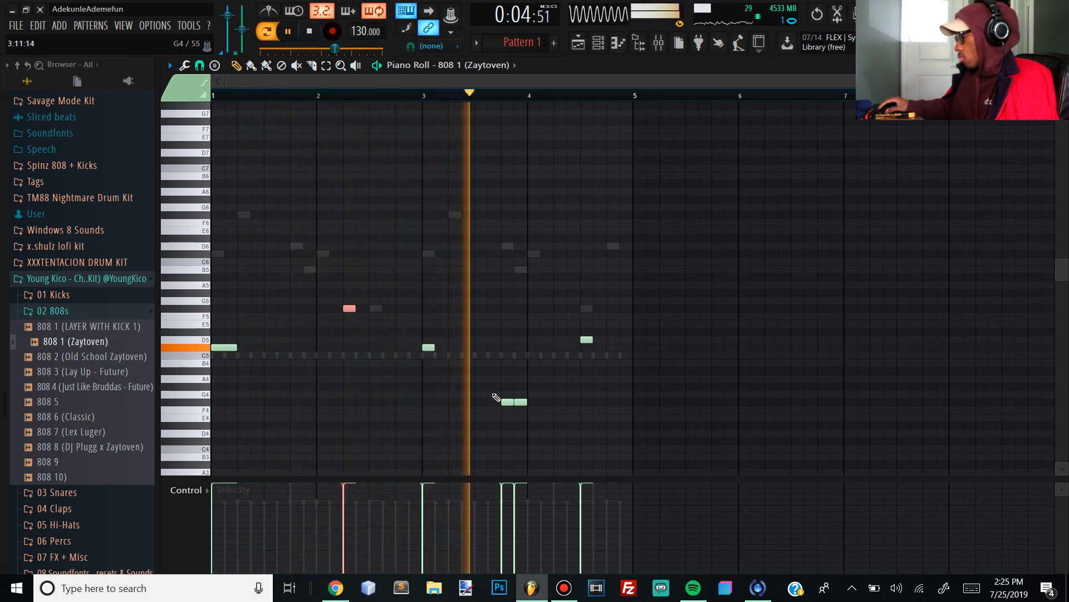
{"action": "left_click_drag", "start_coordinate": [533, 403], "coordinate": [486, 401]}
{"action": "key", "text": "ctrl+Up"}
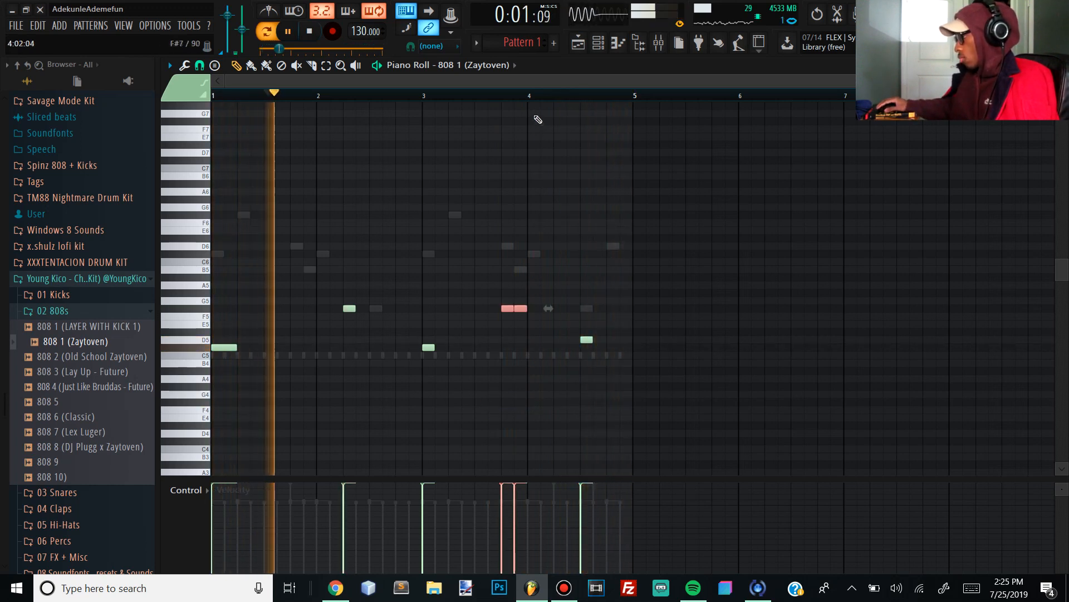
Step: Replay the pattern from the start and delete the pair of F#5 notes at the end of bar 3 in the 808 line
{"action": "key", "text": "space"}
{"action": "key", "text": "space"}
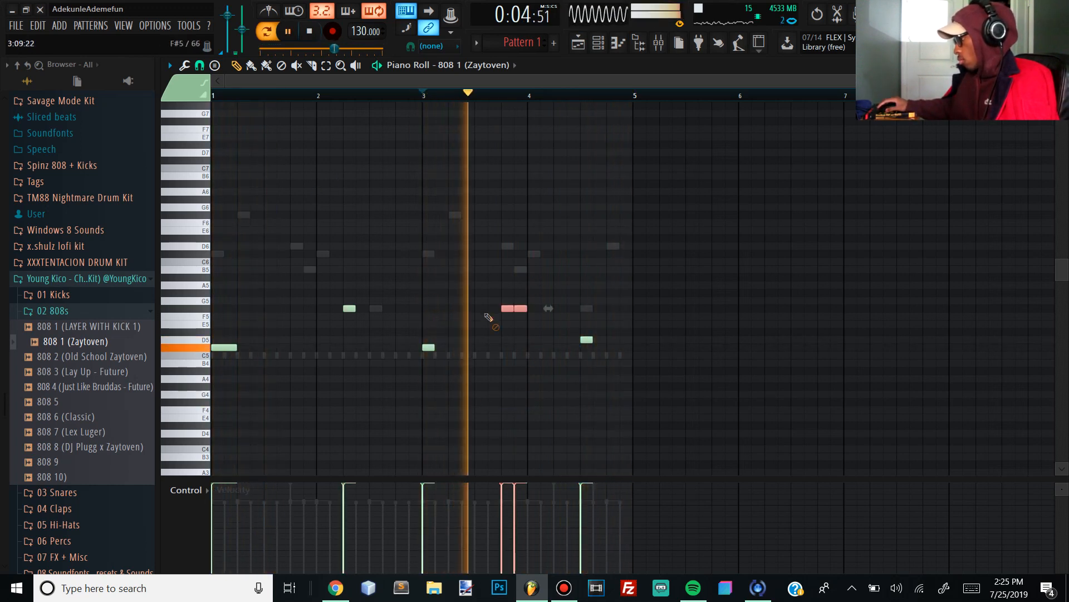
{"action": "right_click", "coordinate": [508, 309]}
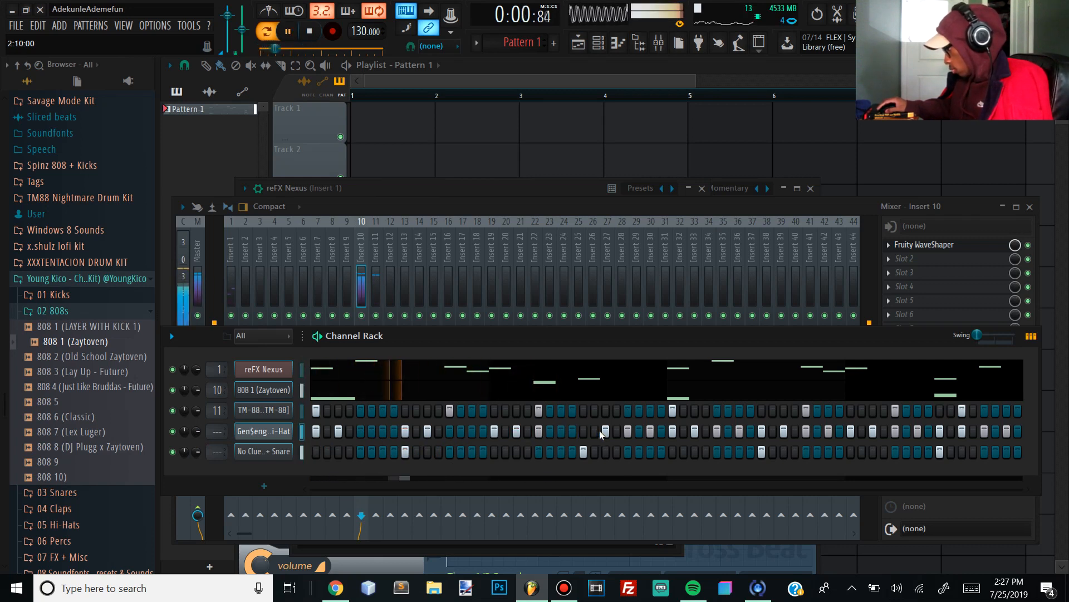
{"action": "key", "text": "space"}
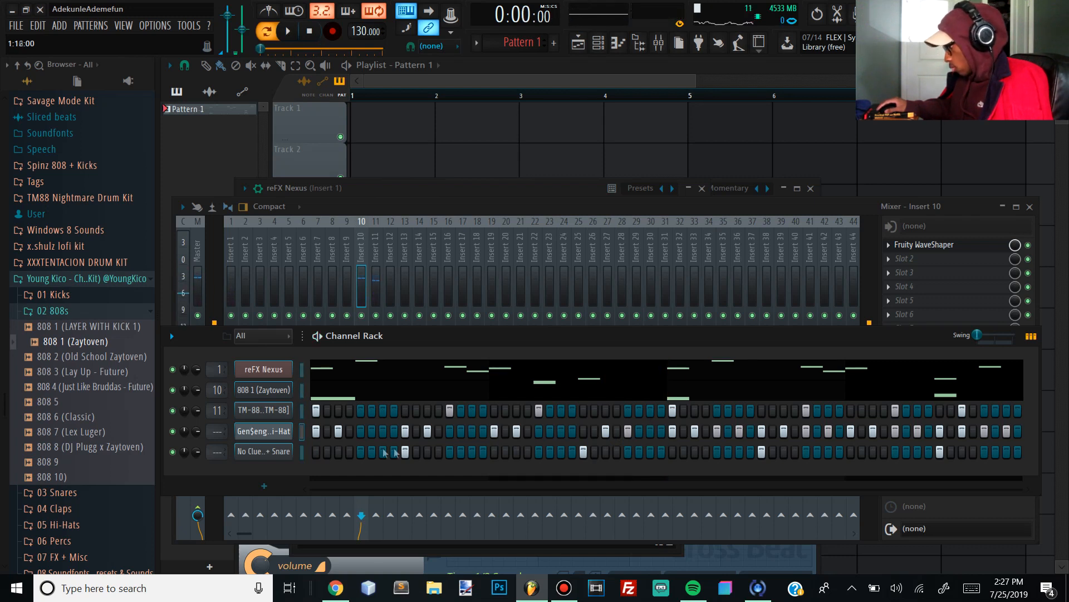
Step: Open the hi-hat channel in the piano roll and delete its notes from the end of bar 2 onward
{"action": "right_click", "coordinate": [269, 430]}
{"action": "left_click", "coordinate": [320, 423]}
{"action": "left_click_drag", "start_coordinate": [741, 374], "coordinate": [420, 352]}
{"action": "key", "text": "Delete"}
Step: Duplicate the hi-hat notes of bars 1 and 2 into bars 3 and 4 and play the pattern with the channel rack open
{"action": "left_click_drag", "start_coordinate": [513, 404], "coordinate": [211, 297]}
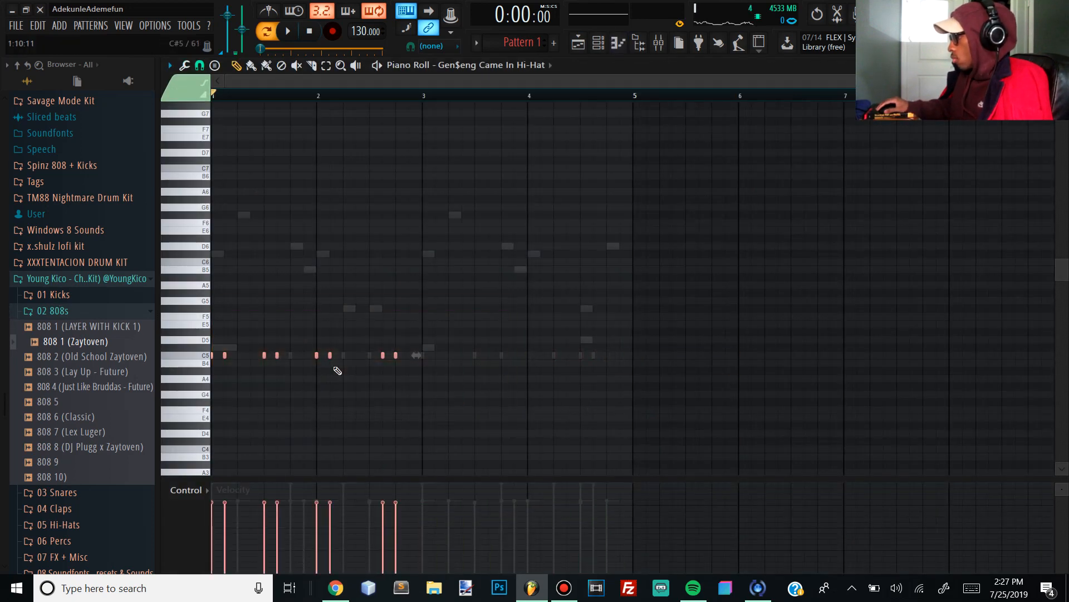
{"action": "left_click_drag", "start_coordinate": [263, 355], "coordinate": [462, 359]}
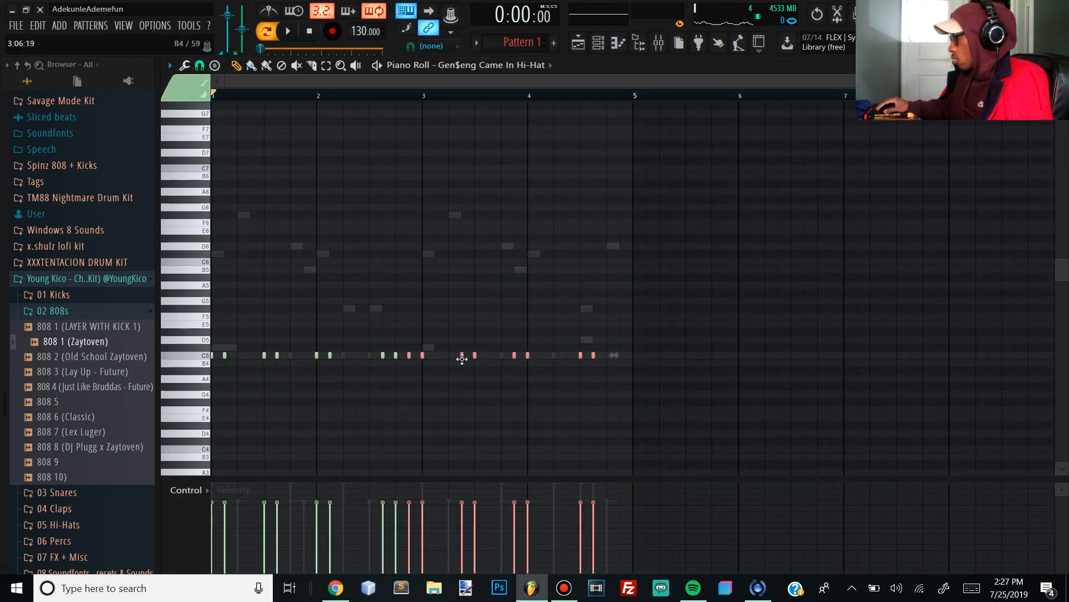
{"action": "key", "text": "space"}
{"action": "key", "text": "F6"}
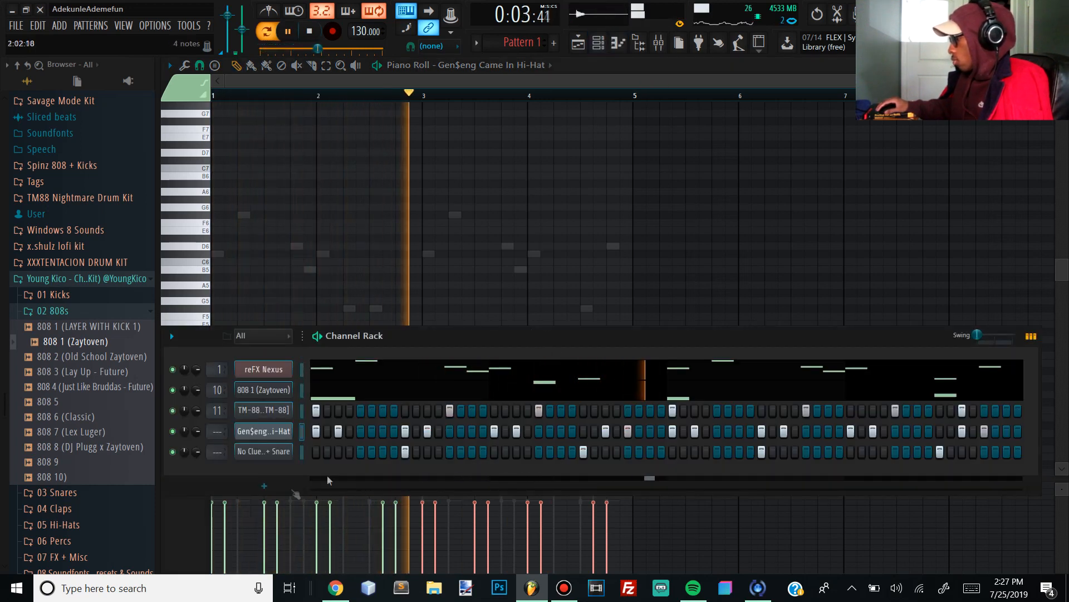
Step: Reduce the kick pattern to hits on beat 1 of bars 1 and 3, and add a hit on beat 3 of bar 4
{"action": "scroll", "coordinate": [106, 273], "scroll_direction": "up", "scroll_amount": 10}
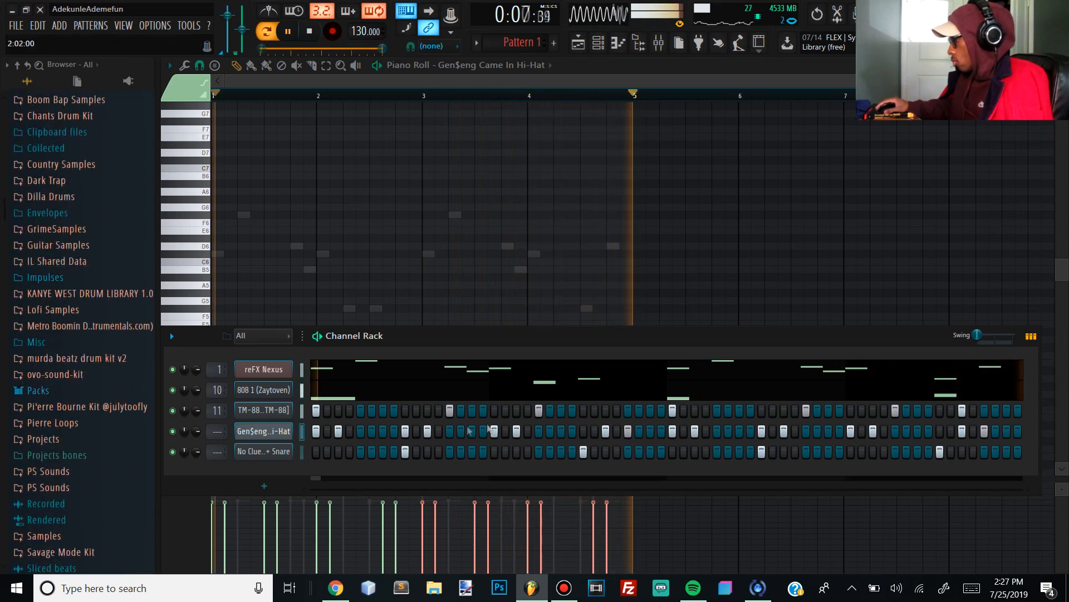
{"action": "left_click", "coordinate": [539, 410]}
{"action": "left_click", "coordinate": [806, 410]}
{"action": "left_click", "coordinate": [895, 410]}
{"action": "left_click", "coordinate": [962, 410]}
{"action": "left_click", "coordinate": [940, 410]}
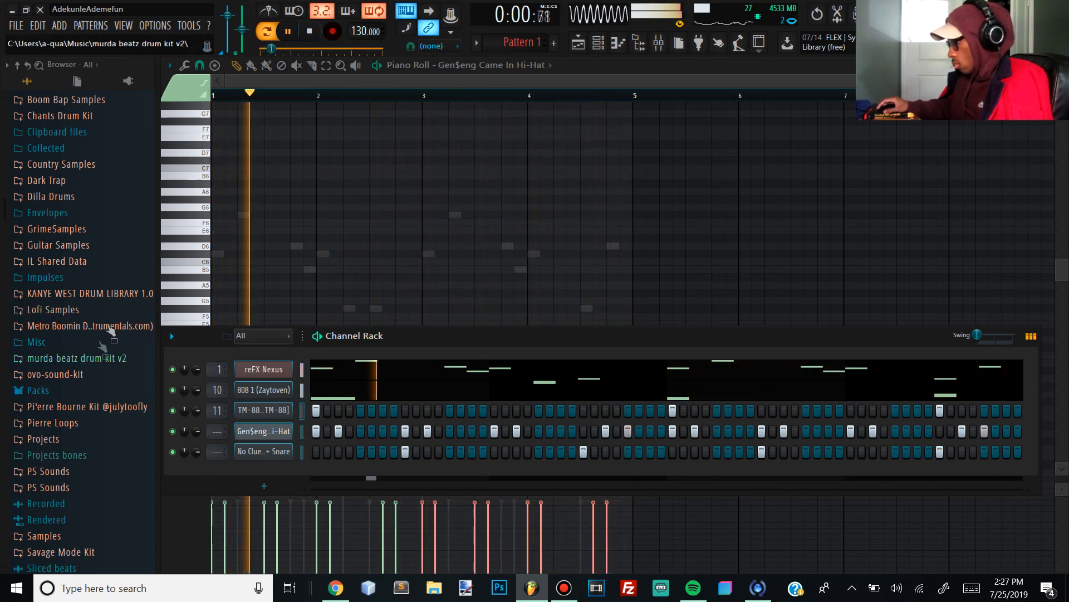
Step: Add One Dolla Snare from the Snares folder of the Best Pi'erre Bourne Drum Kit 2019 as a new channel below the existing snare
{"action": "scroll", "coordinate": [82, 348], "scroll_direction": "up", "scroll_amount": 4}
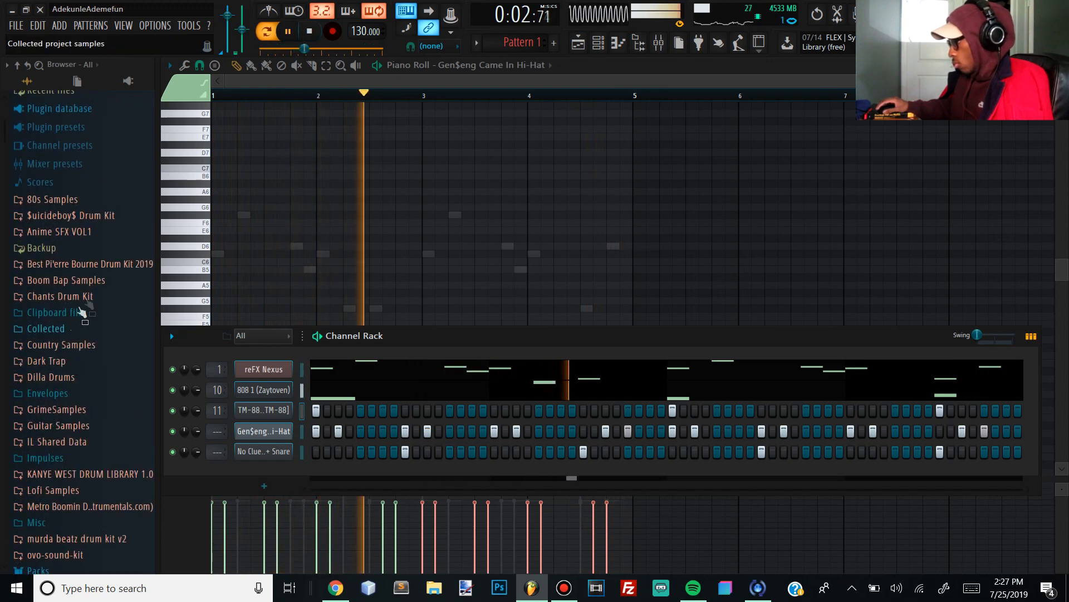
{"action": "left_click", "coordinate": [99, 265]}
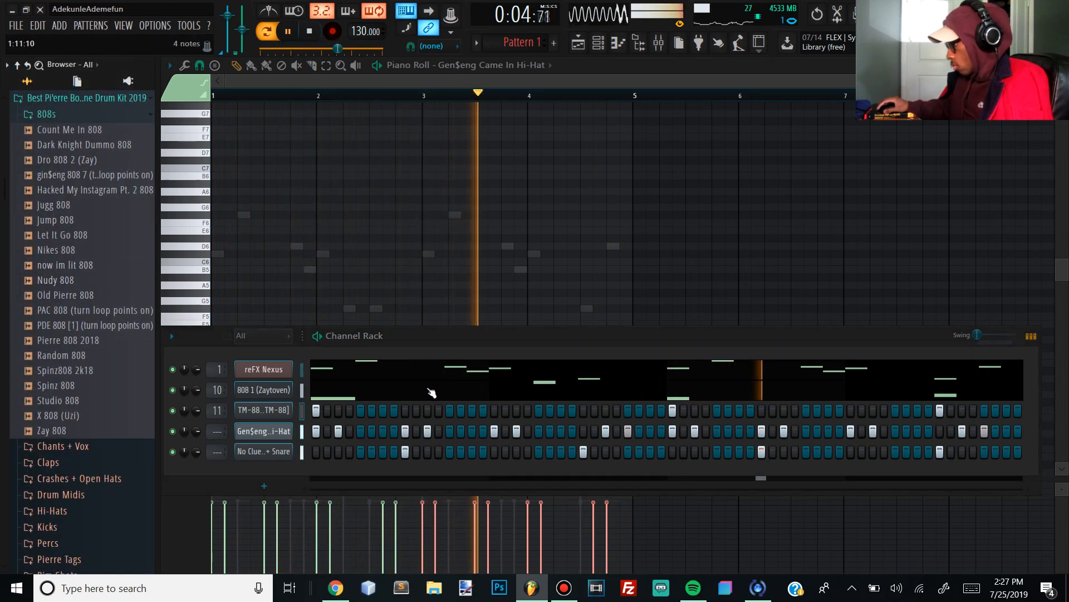
{"action": "left_click", "coordinate": [57, 115]}
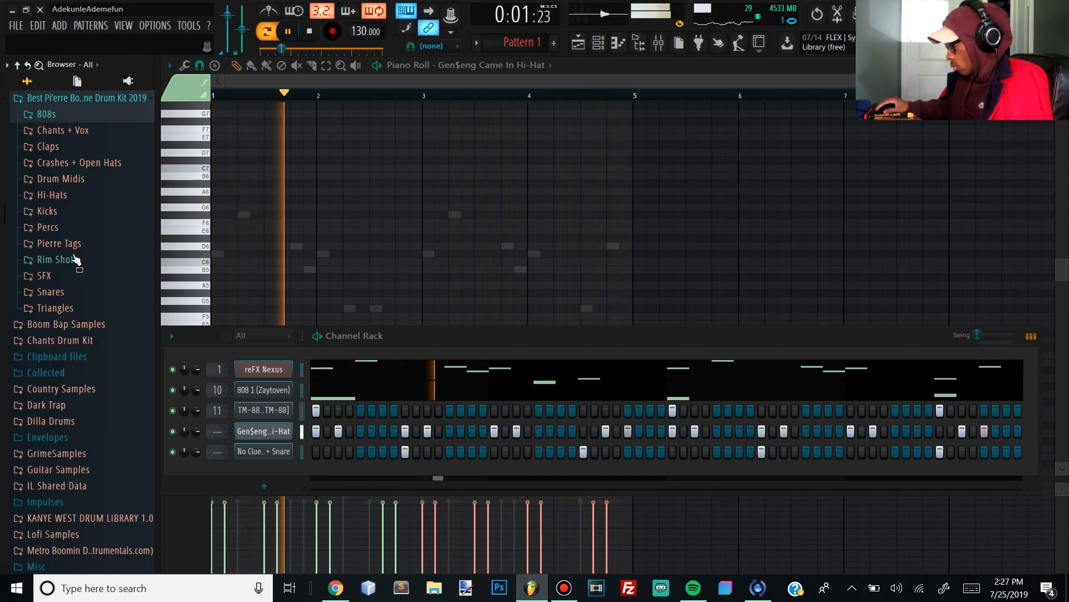
{"action": "key", "text": "space"}
{"action": "left_click", "coordinate": [55, 292]}
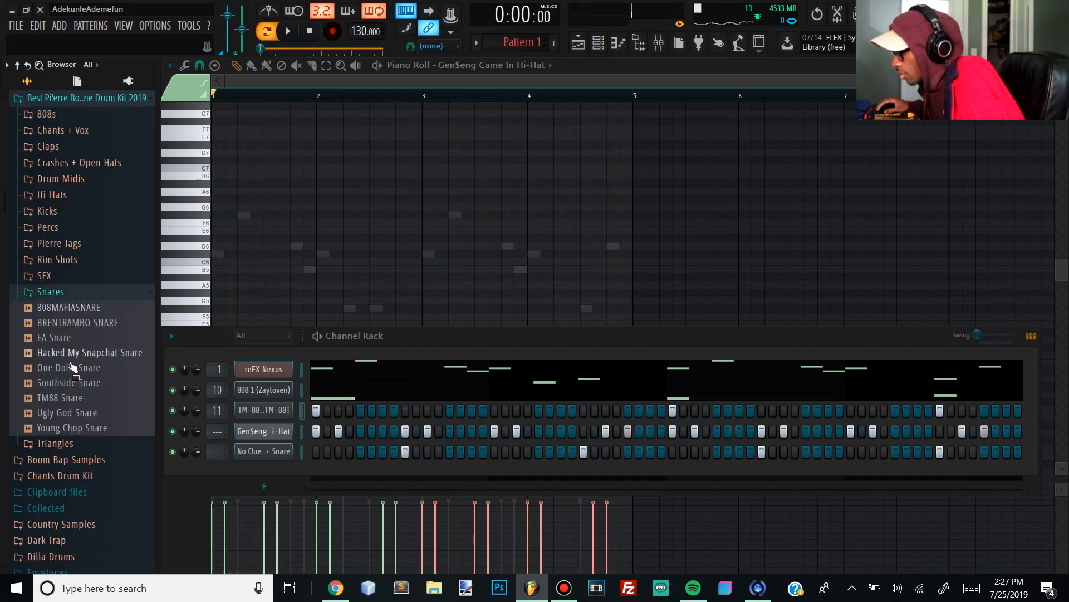
{"action": "key", "text": "Up"}
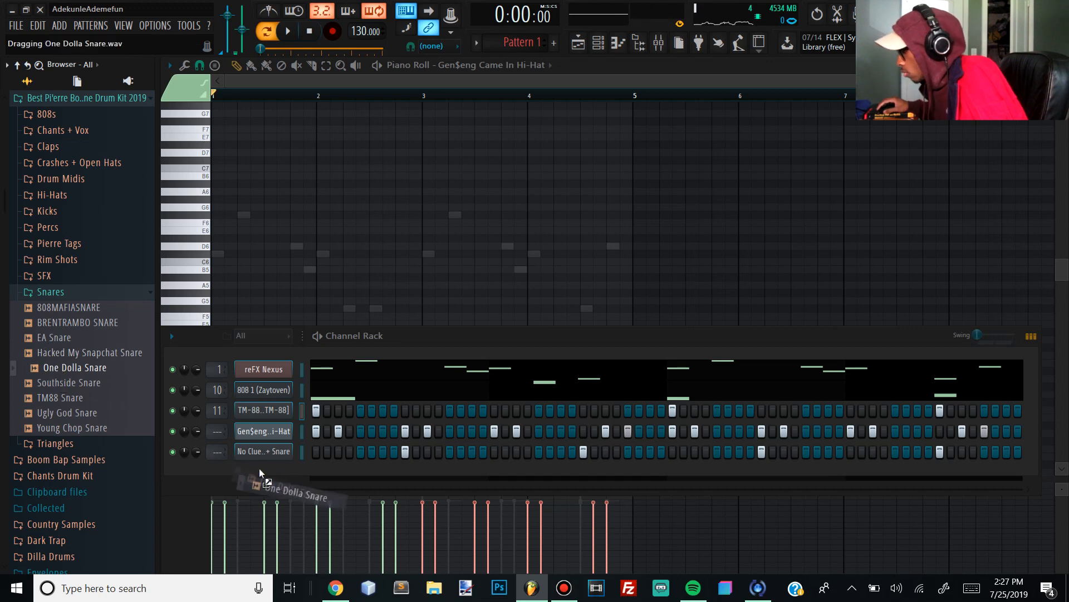
{"action": "left_click_drag", "start_coordinate": [259, 467], "coordinate": [353, 472]}
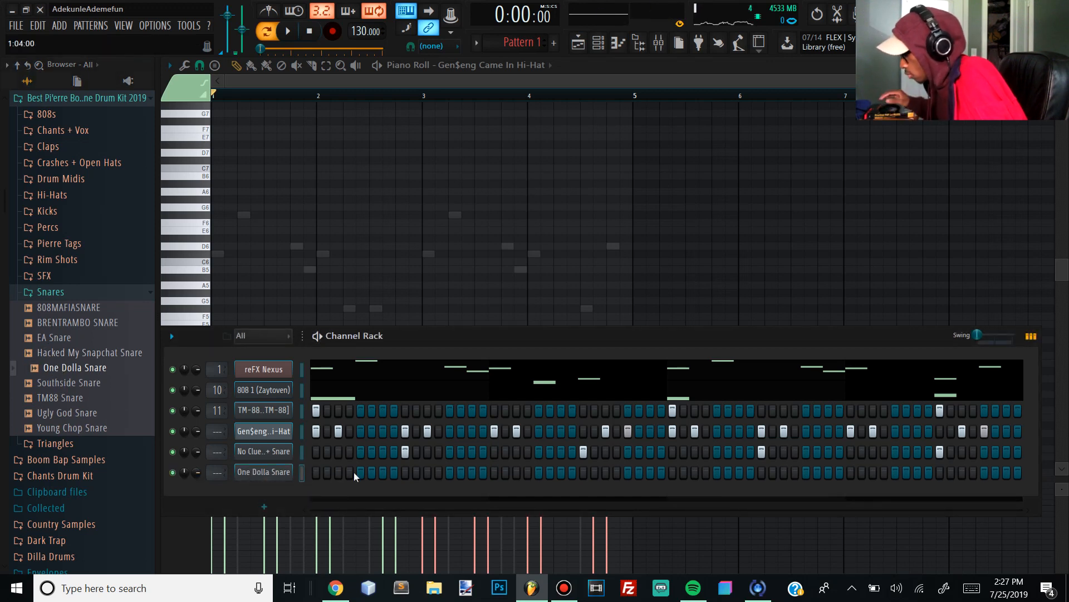
Step: Paste the existing snare's step pattern into the One Dolla Snare channel and play the pattern from the start
{"action": "key", "text": "ctrl+v"}
{"action": "key", "text": "space"}
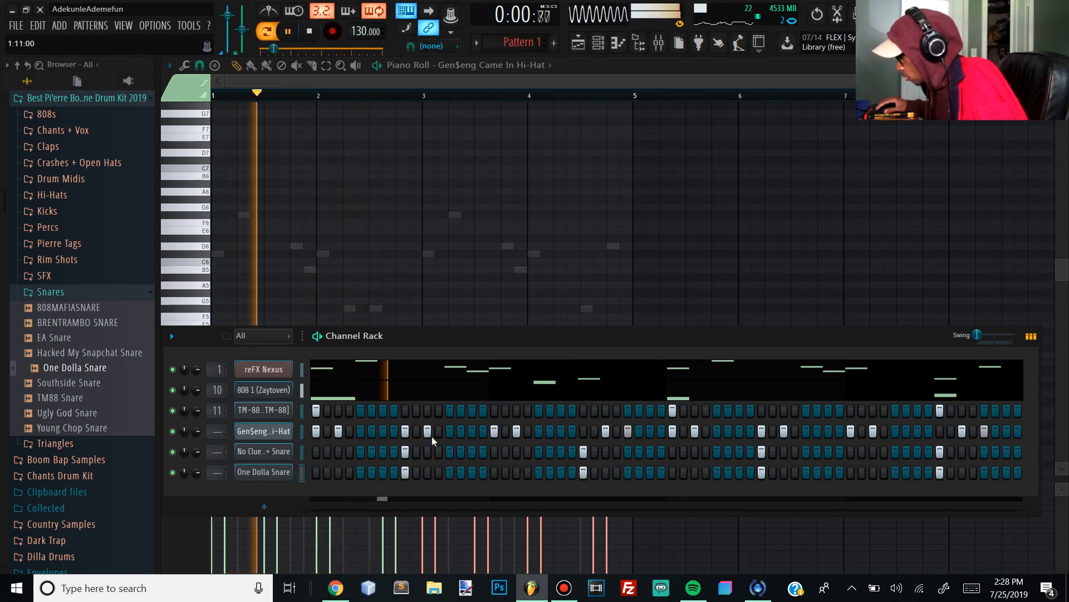
{"action": "key", "text": "space"}
{"action": "key", "text": "space"}
Step: Remove the hi-hat hits on step 3 of bar 1 and steps 1, 3 and 13 of bar 2, and add one on bar 2's step 5
{"action": "right_click", "coordinate": [340, 432]}
{"action": "key", "text": "space"}
{"action": "key", "text": "space"}
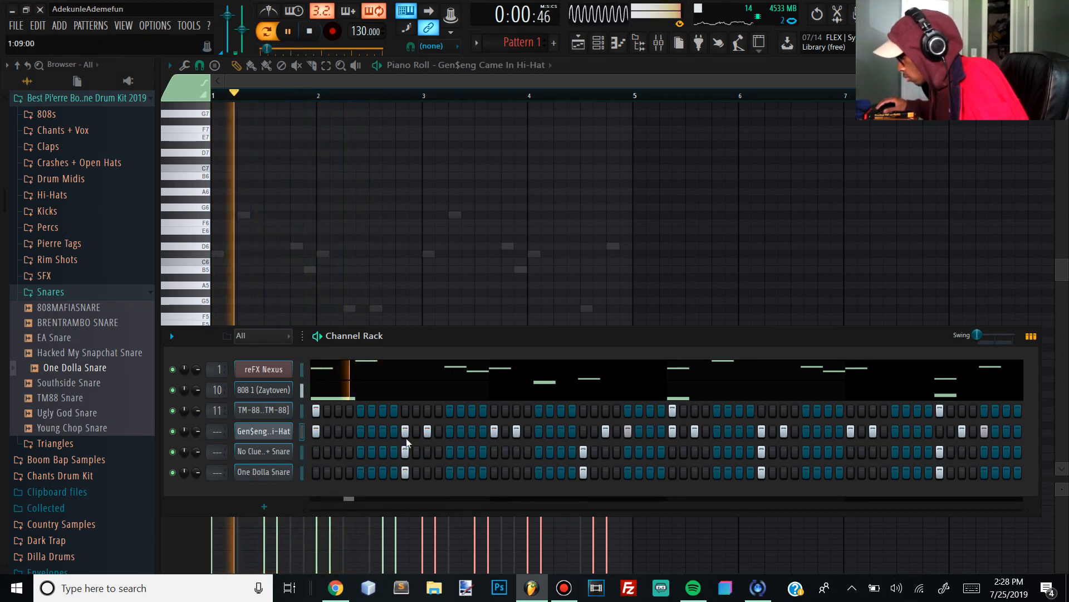
{"action": "right_click", "coordinate": [495, 431]}
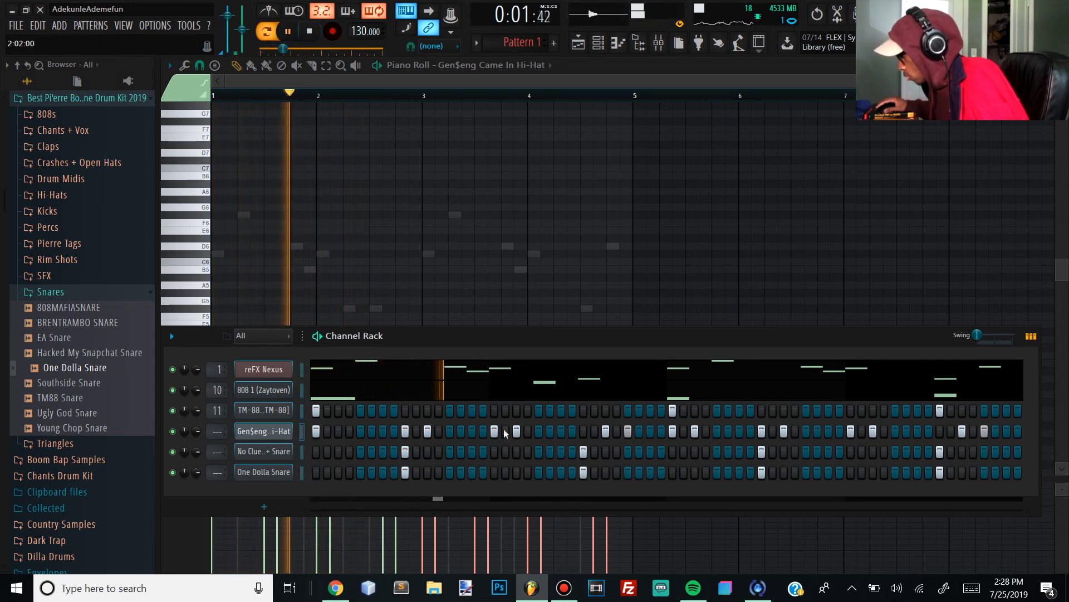
{"action": "left_click", "coordinate": [543, 432]}
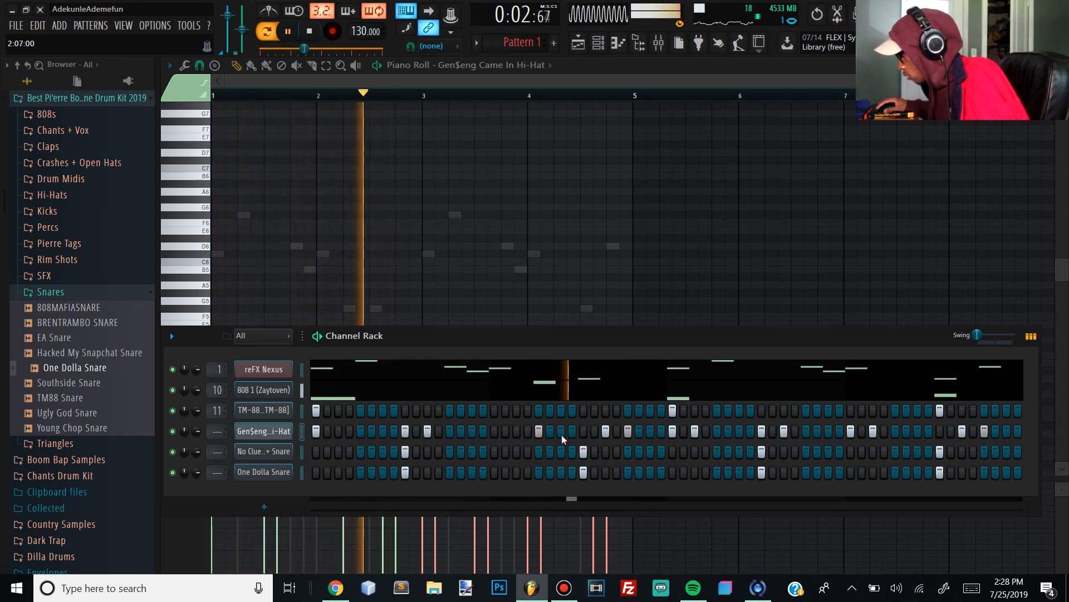
{"action": "right_click", "coordinate": [630, 437]}
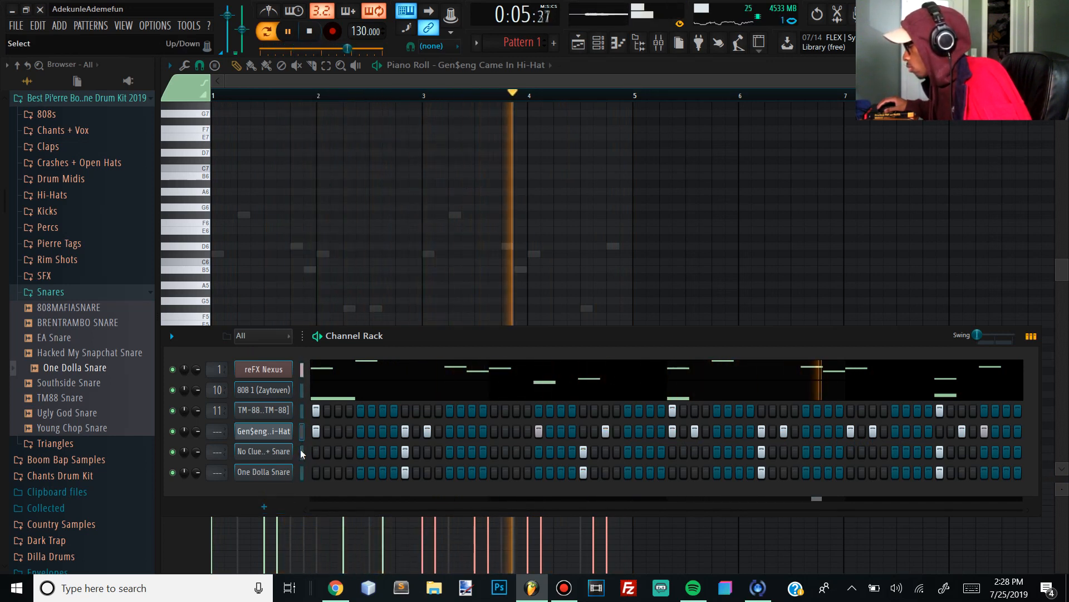
Step: Remove the hi-hat hits on step 11 of bar 3 and step 3 of bar 4
{"action": "right_click", "coordinate": [871, 432]}
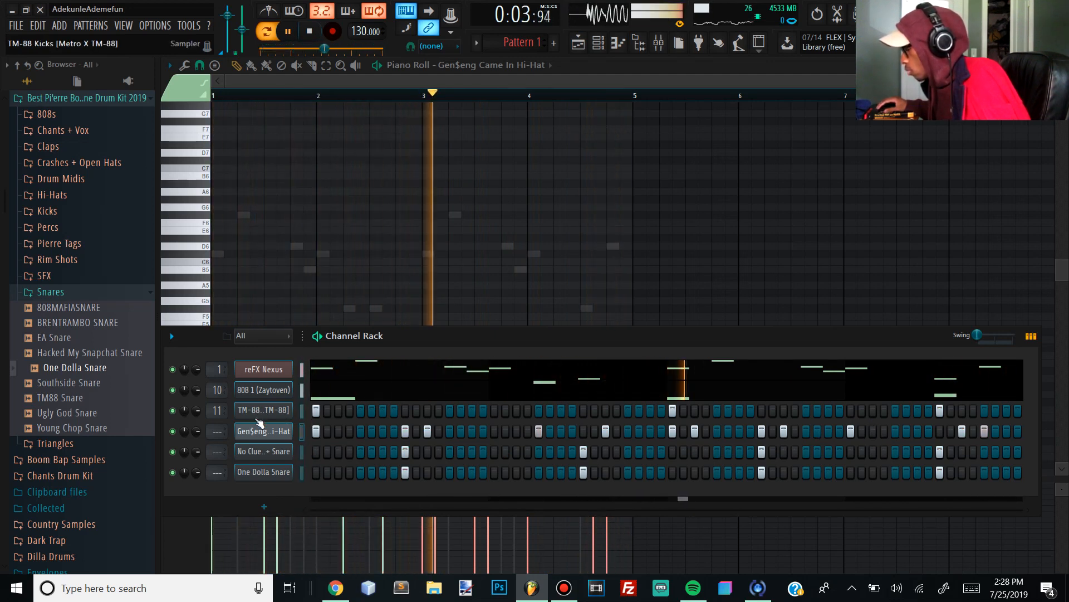
{"action": "right_click", "coordinate": [784, 432]}
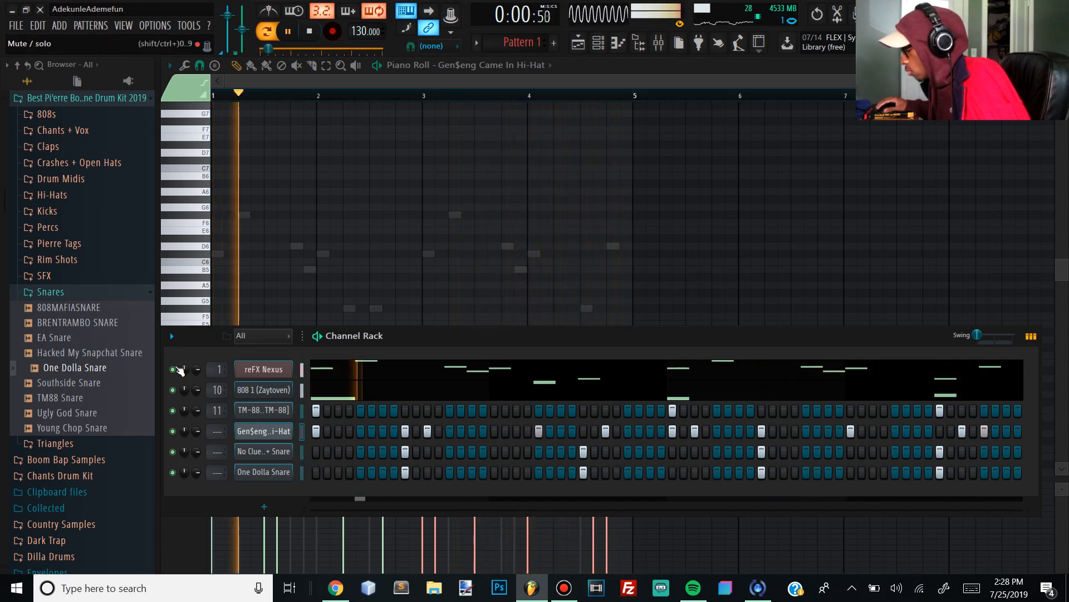